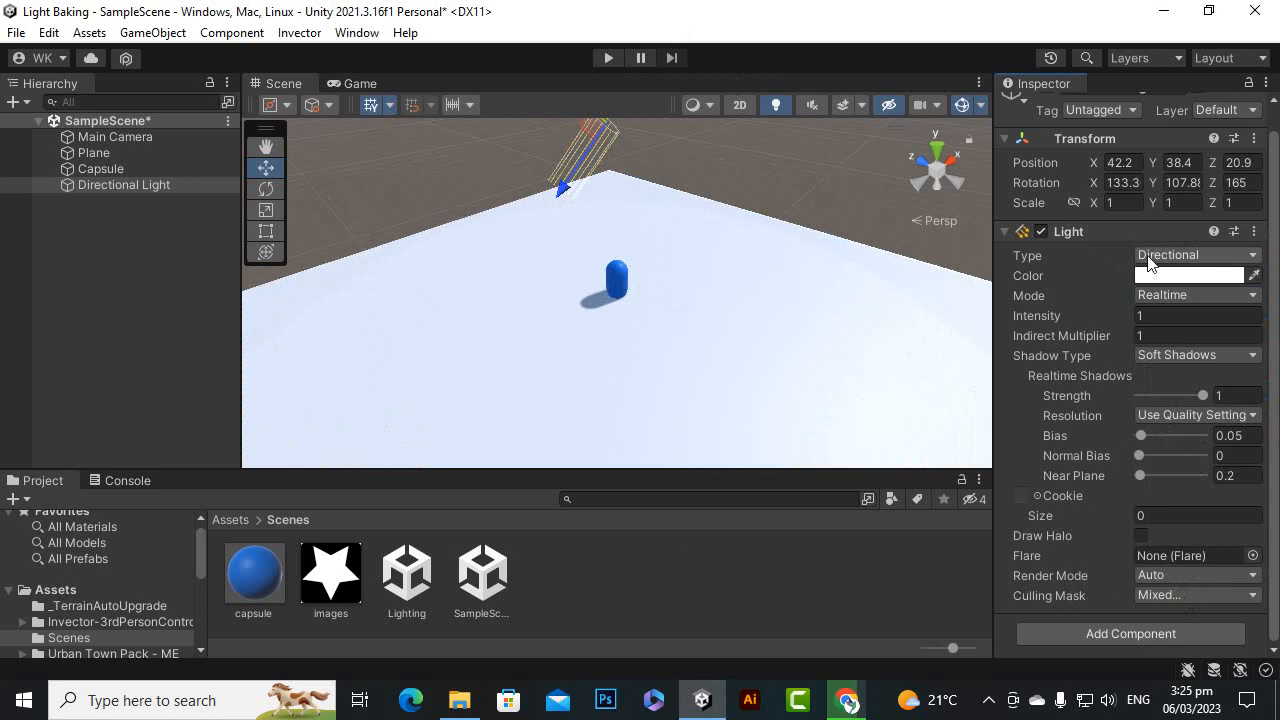
pyautogui.click(1175, 256)
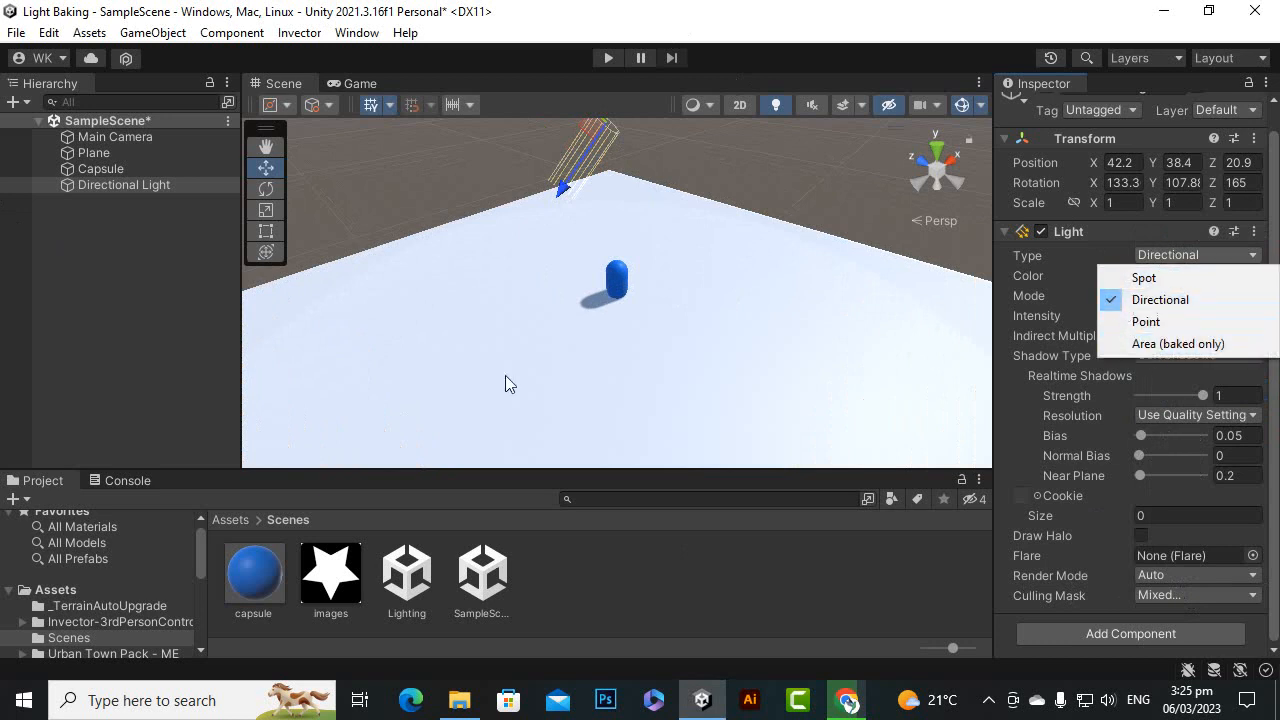
pyautogui.click(103, 279)
pyautogui.scroll(-5, 446, 358)
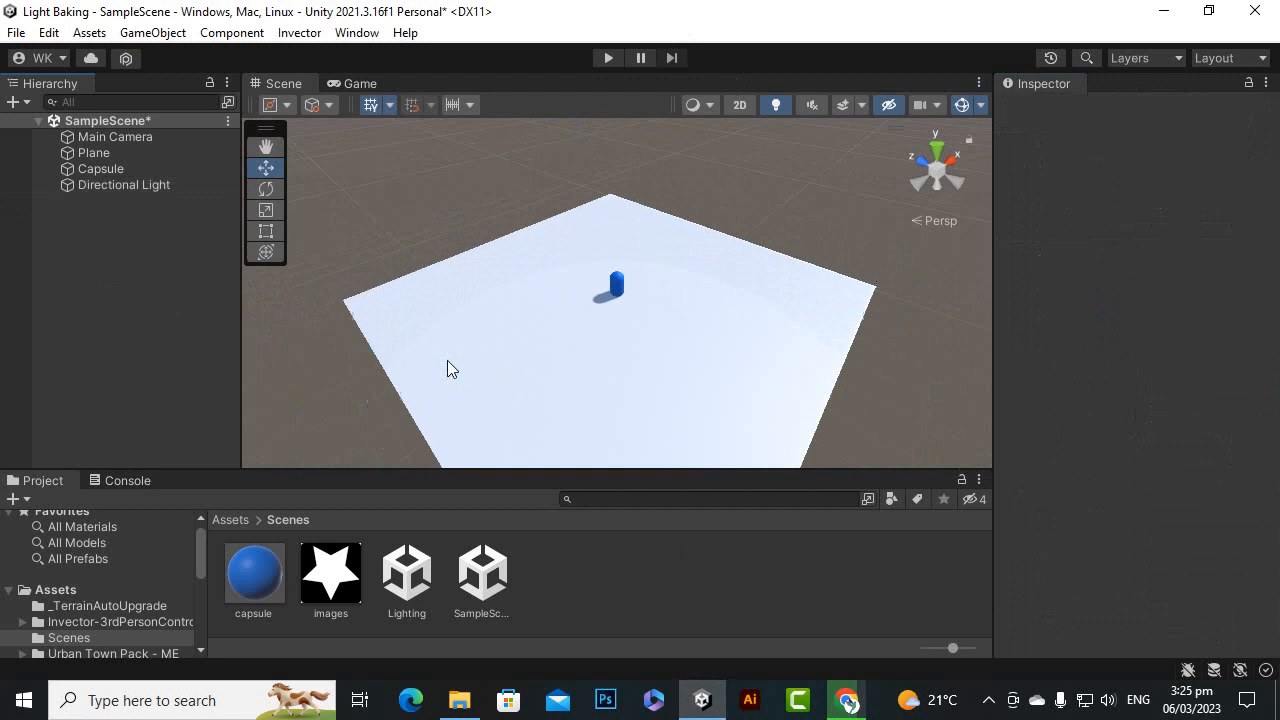
pyautogui.scroll(5, 444, 358)
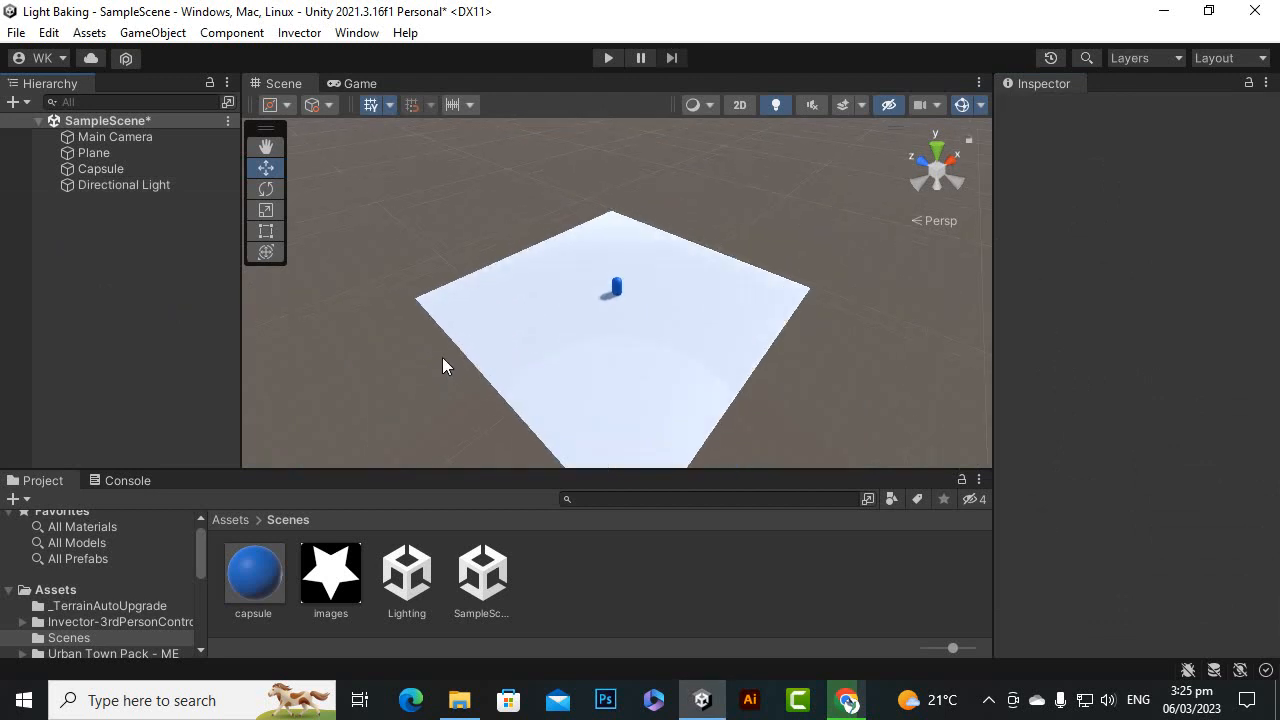
pyautogui.scroll(3, 442, 357)
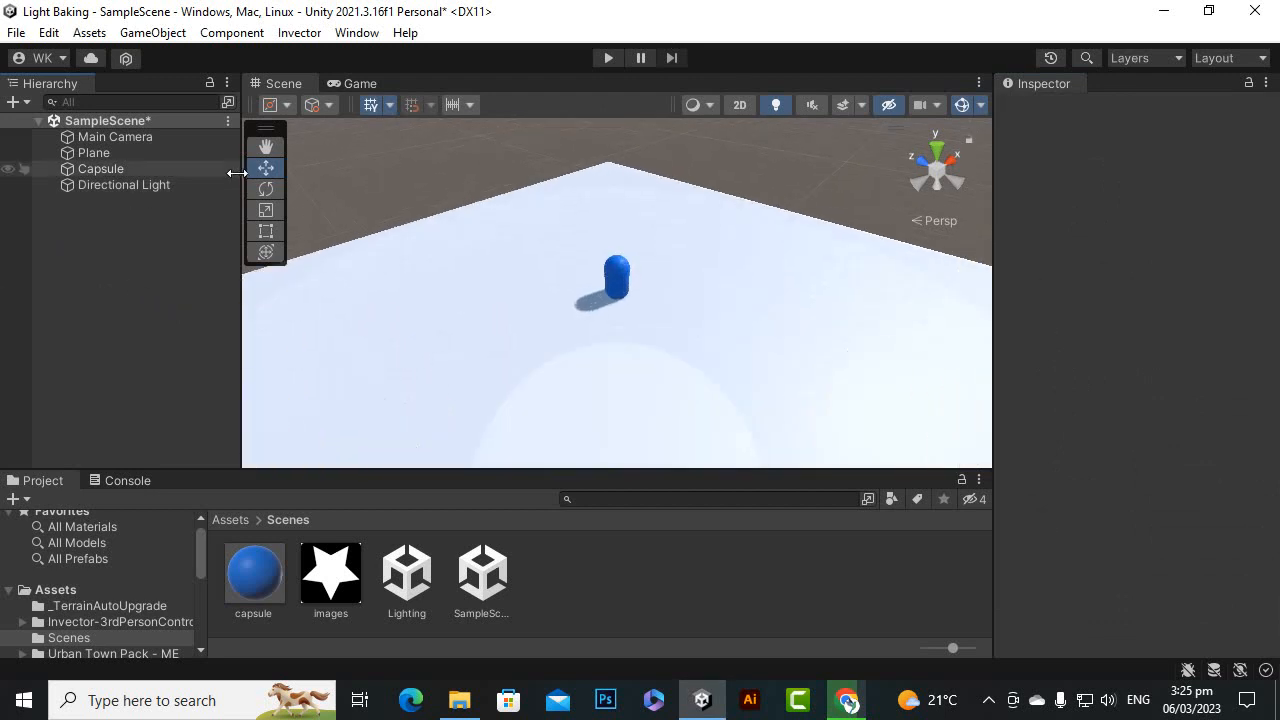
# Open the Lighting window and show its Environment settings
pyautogui.click(357, 32)
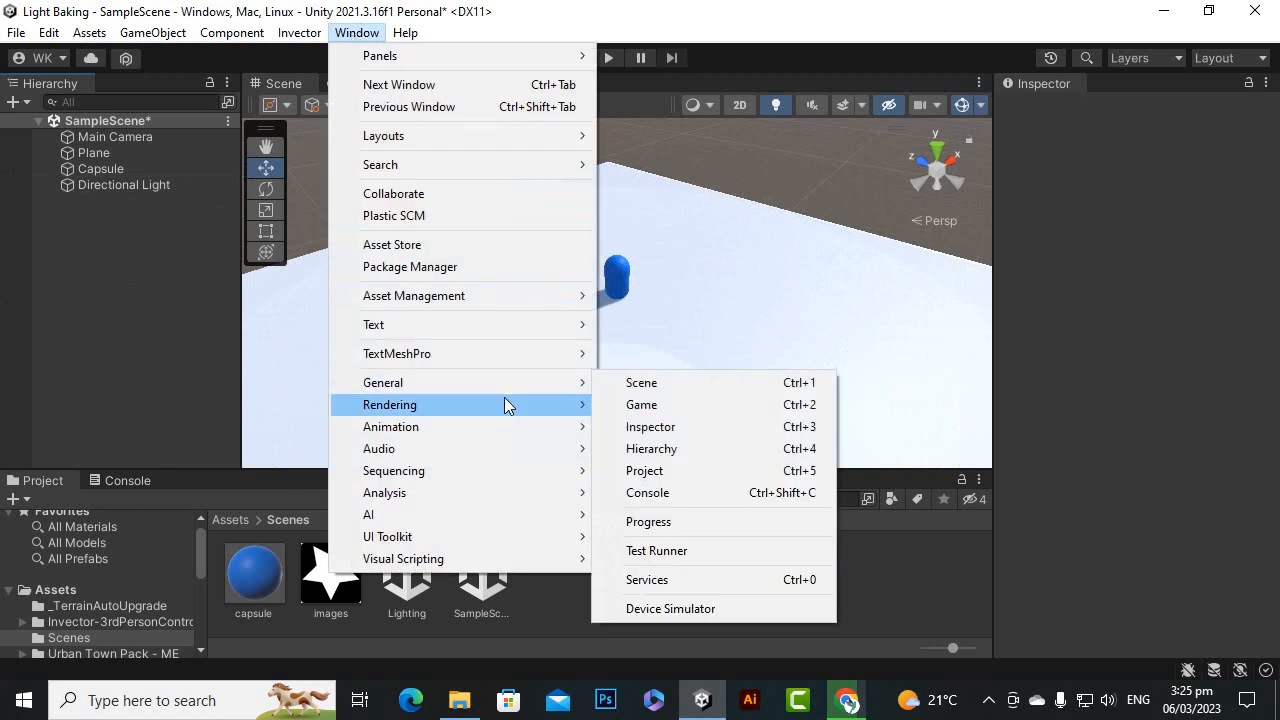
pyautogui.moveTo(577, 404)
pyautogui.click(657, 405)
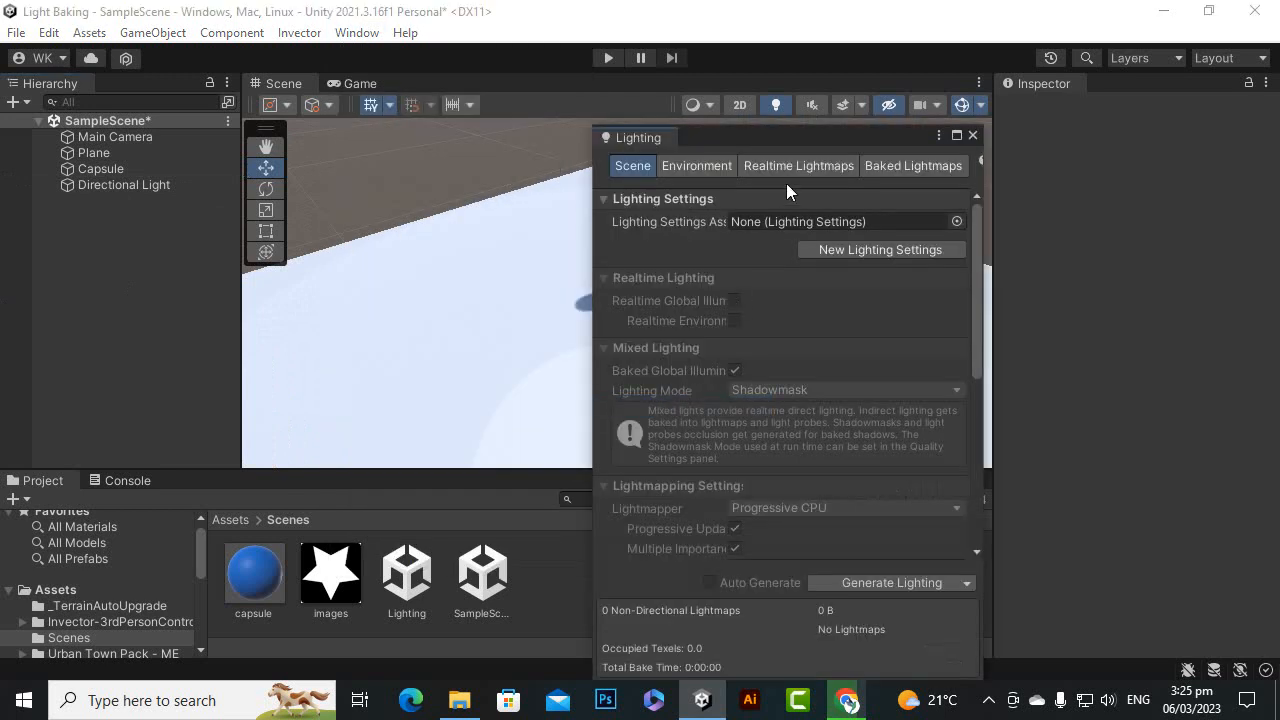
pyautogui.click(682, 172)
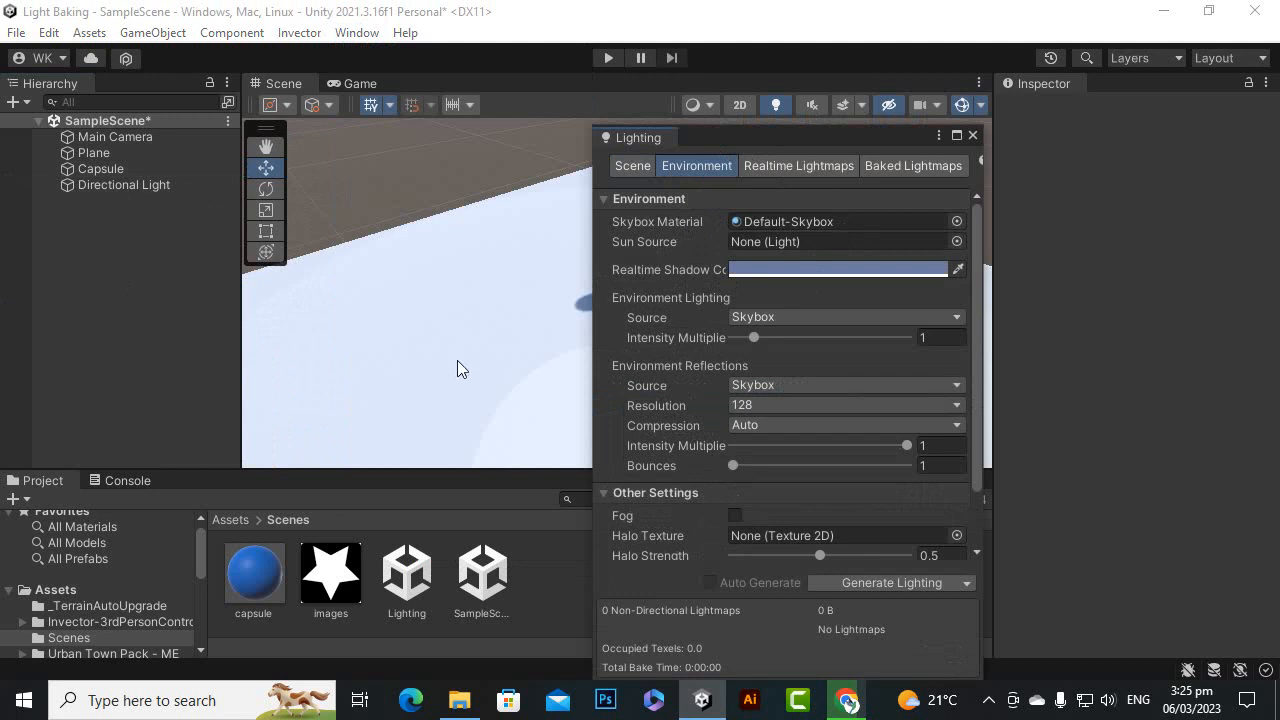
# Reposition the Lighting window so the capsule and sky are in view, and enlarge the Scene view's height
pyautogui.scroll(2, 457, 361)
pyautogui.moveTo(366, 357); pyautogui.dragTo(511, 330, button='right')
pyautogui.moveTo(793, 133); pyautogui.dragTo(1012, 138)
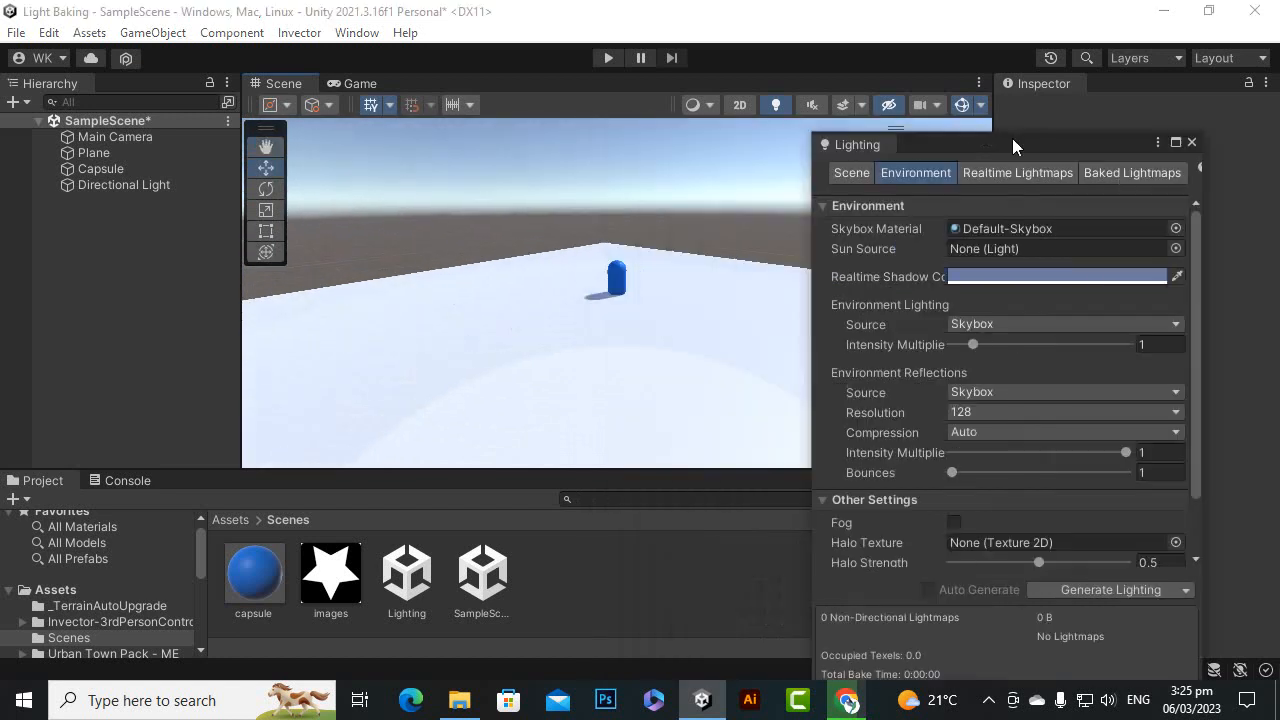
pyautogui.moveTo(548, 471); pyautogui.dragTo(548, 524)
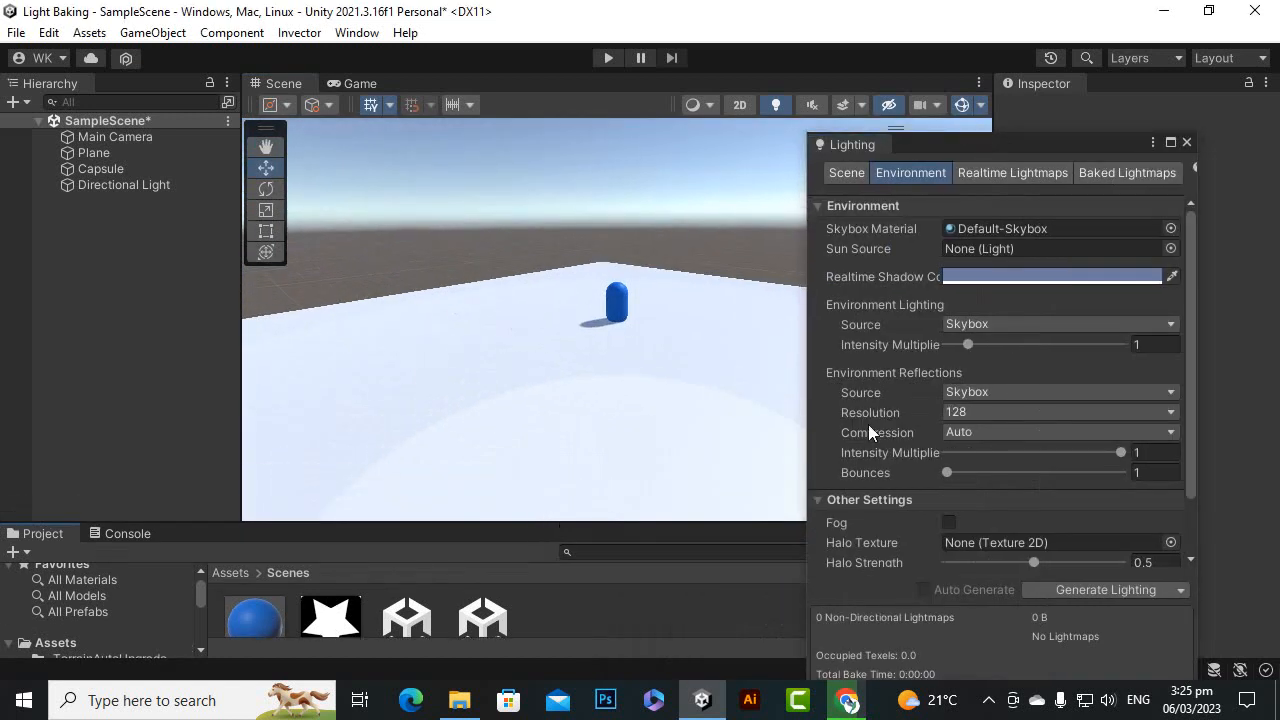
# Try the sky Night material and the Skybox material as the scene's skybox material
pyautogui.click(1170, 228)
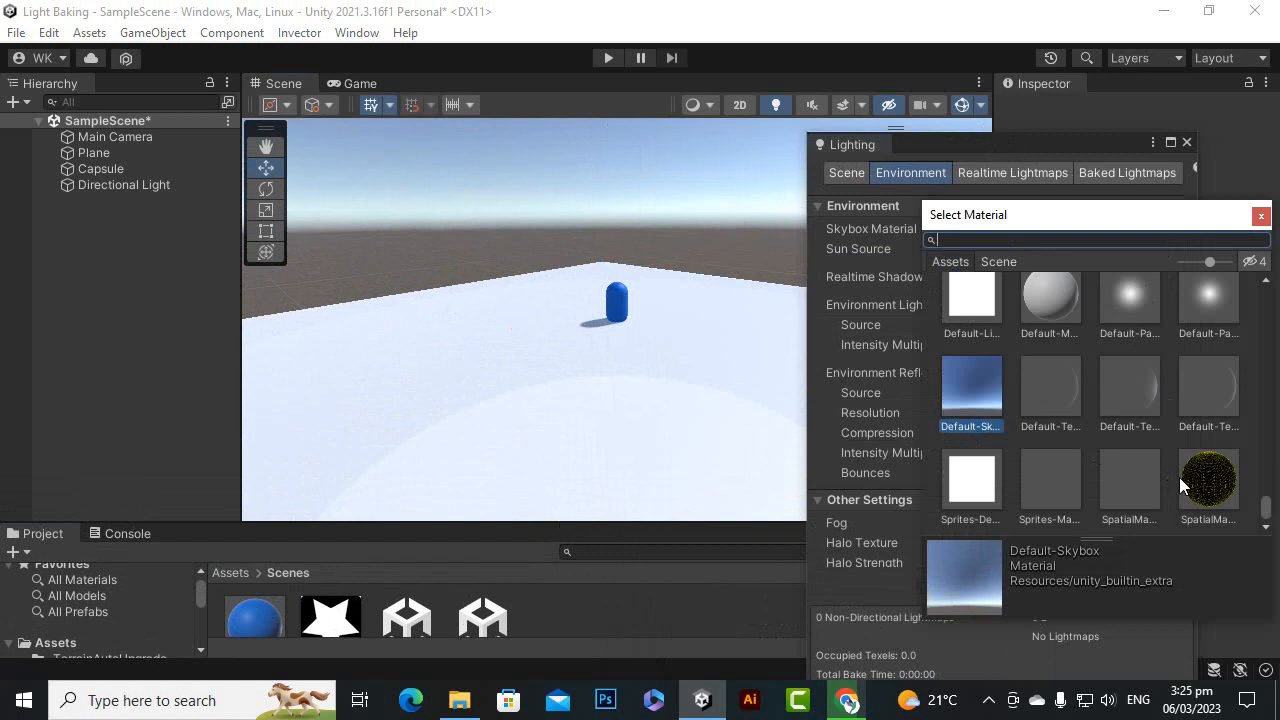
pyautogui.scroll(-5, 1185, 477)
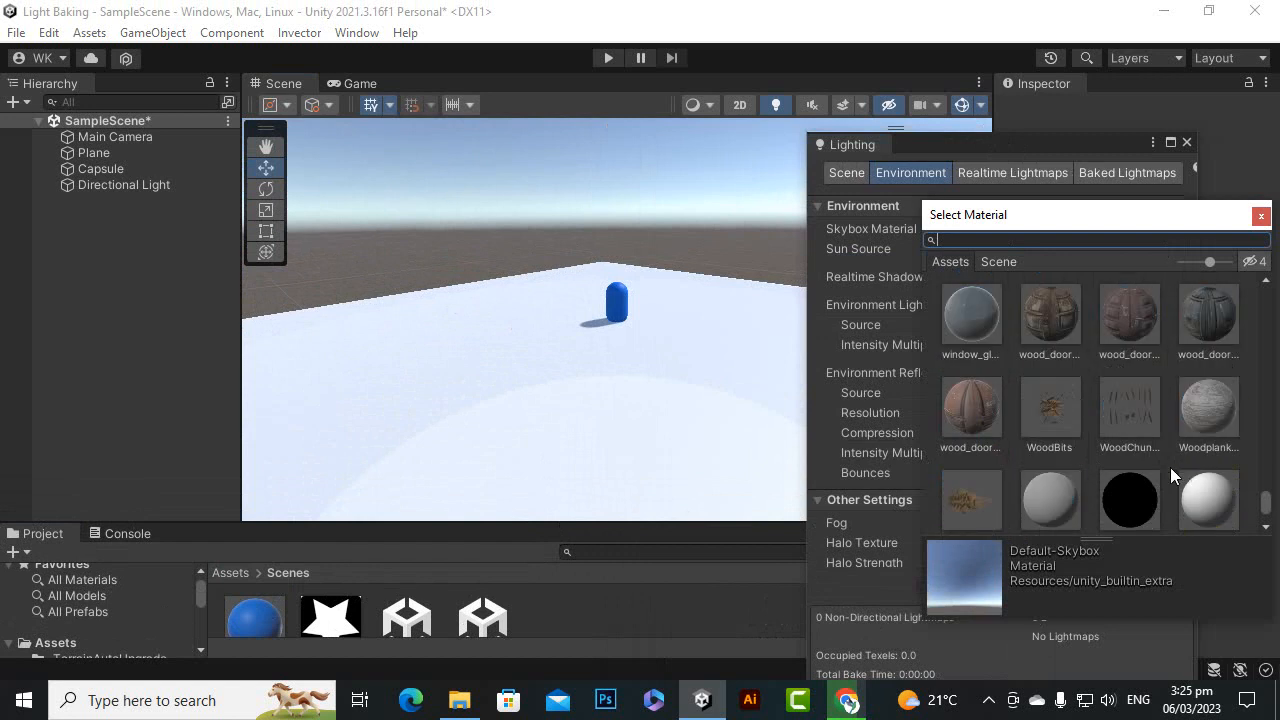
pyautogui.moveTo(1273, 505); pyautogui.dragTo(1266, 300)
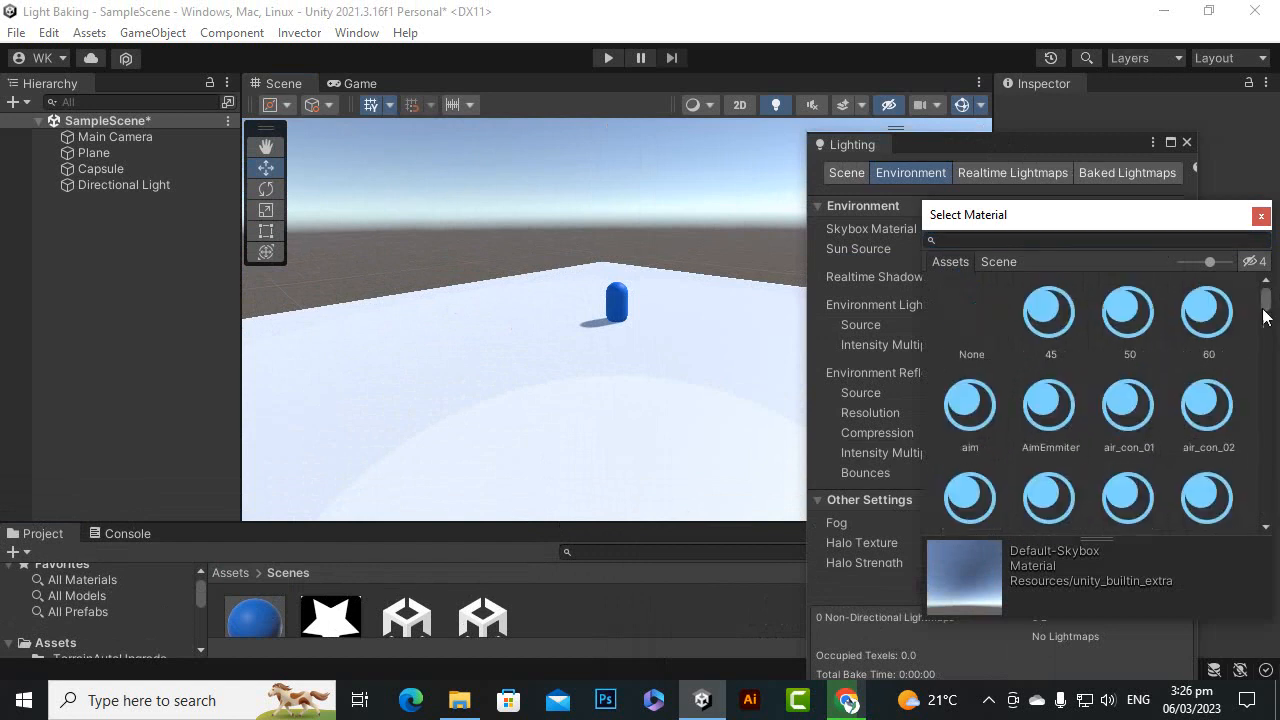
pyautogui.click(1054, 243)
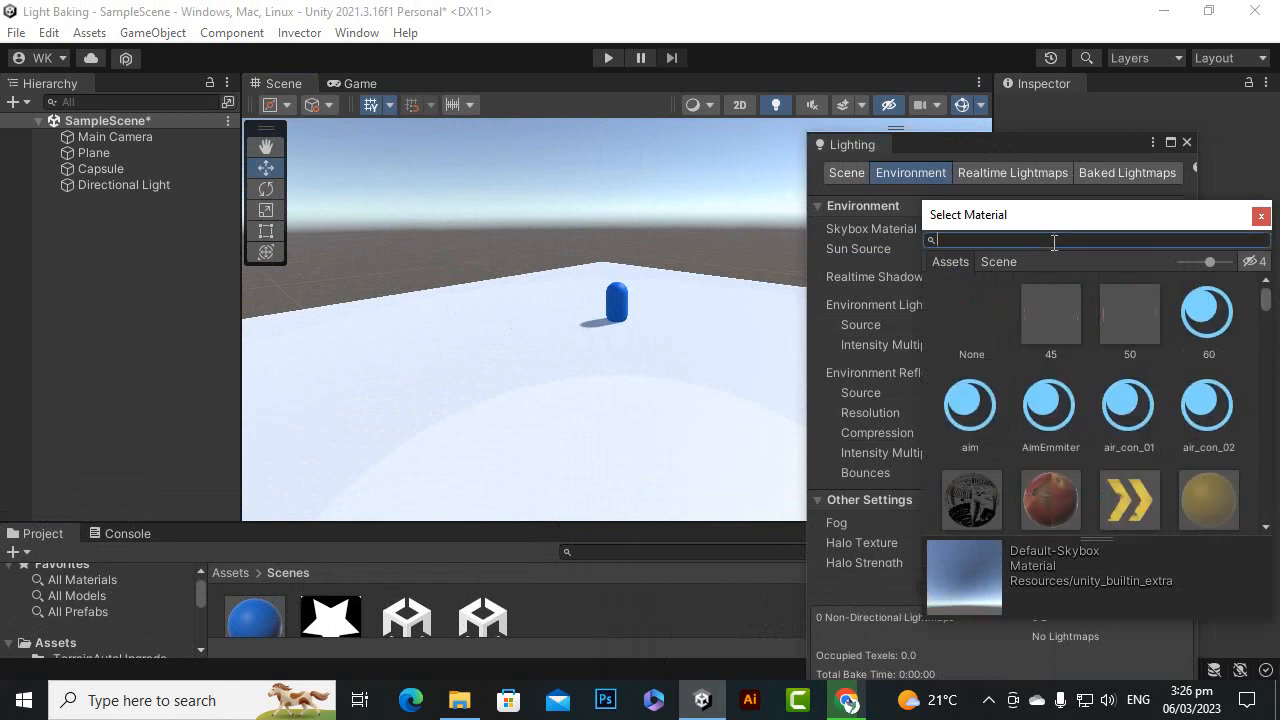
pyautogui.write('night')
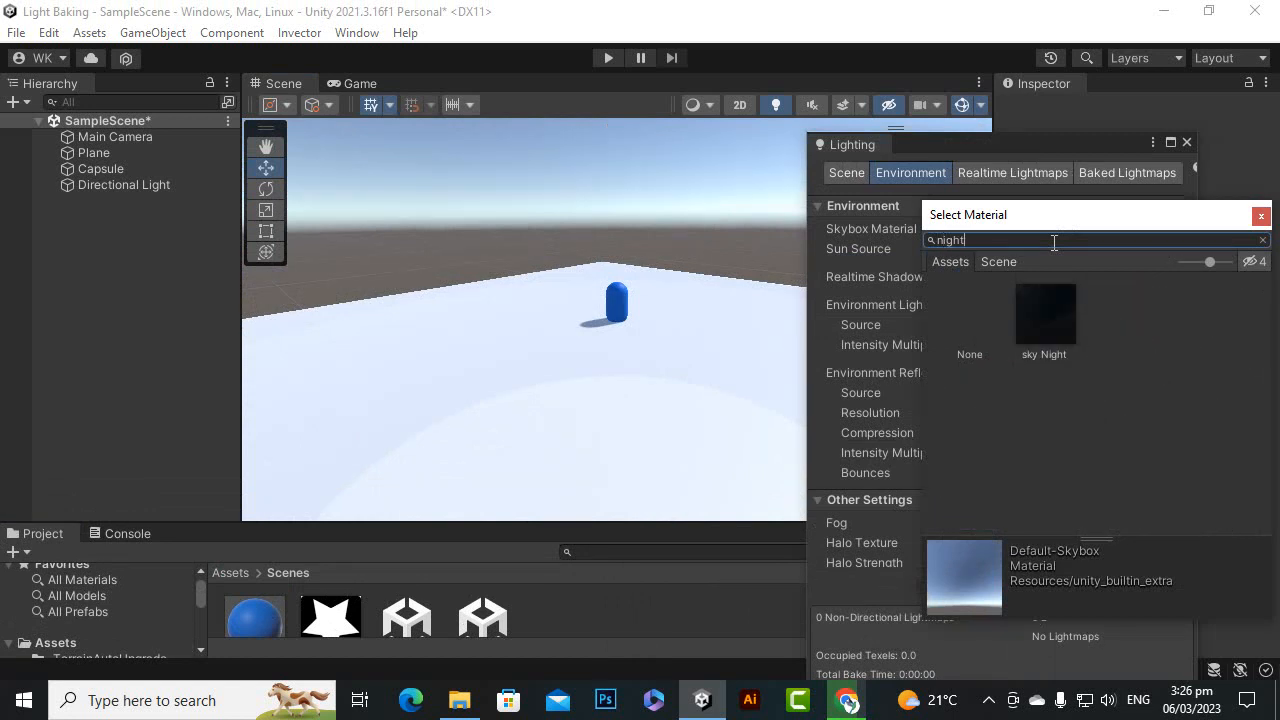
pyautogui.doubleClick(1034, 326)
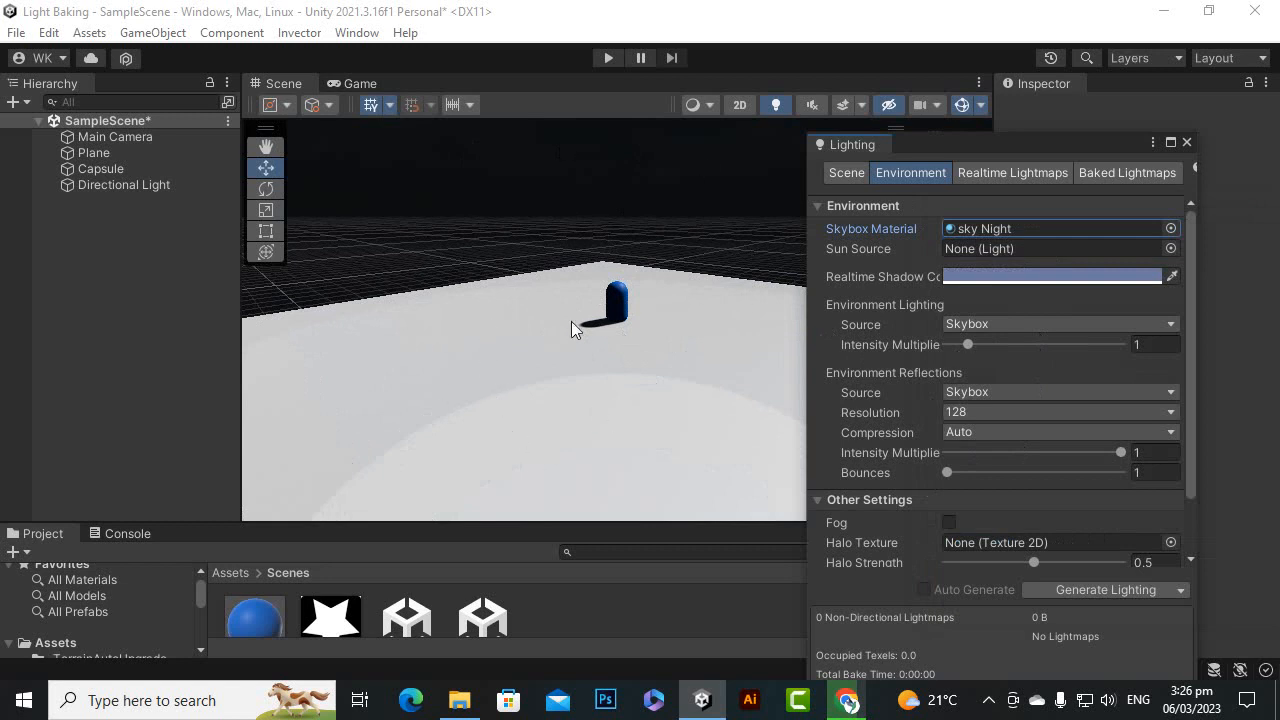
pyautogui.click(1170, 228)
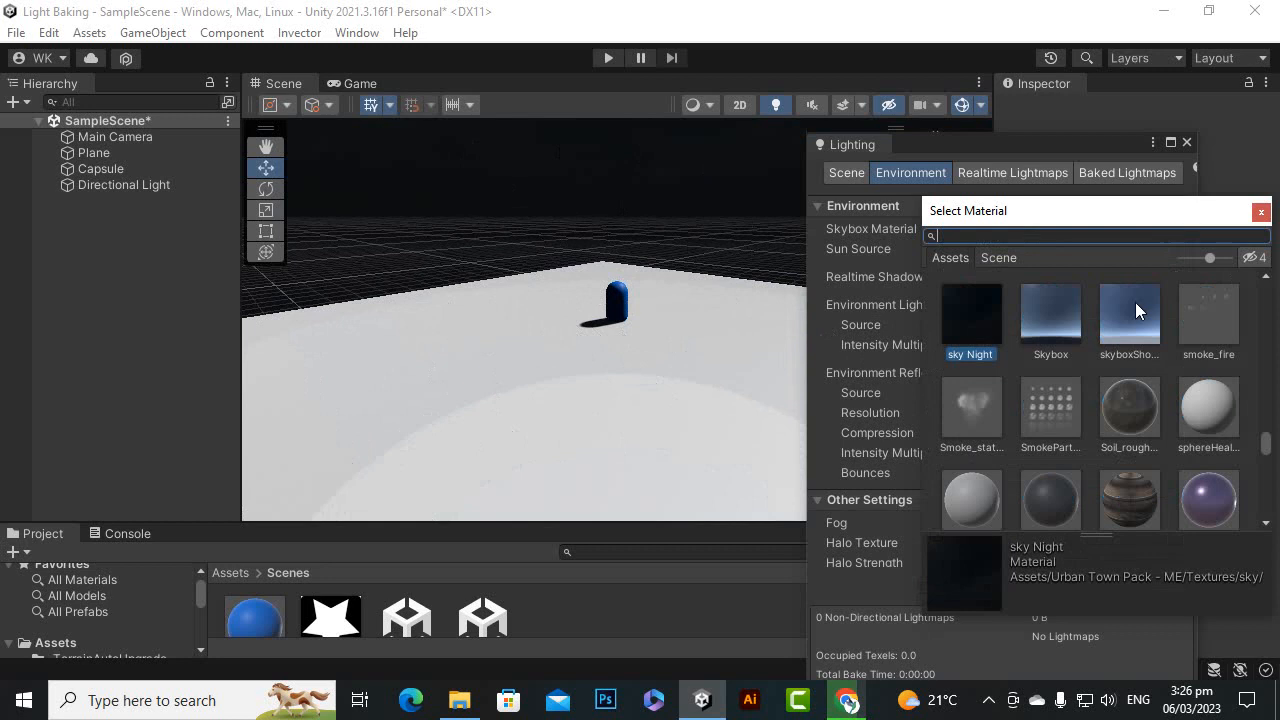
pyautogui.doubleClick(1046, 317)
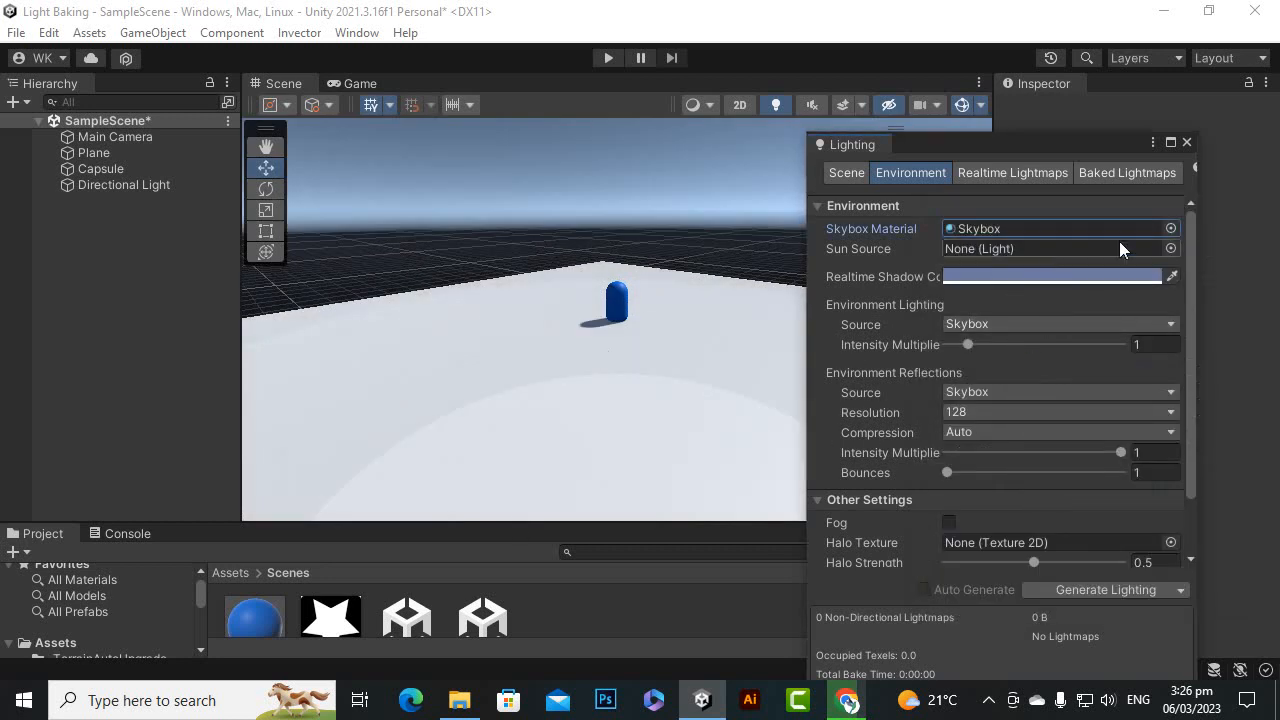
# Set the skybox material to sky day, found by searching for "sky", and inspect the sky around the capsule
pyautogui.click(1171, 228)
pyautogui.scroll(-3, 1126, 355)
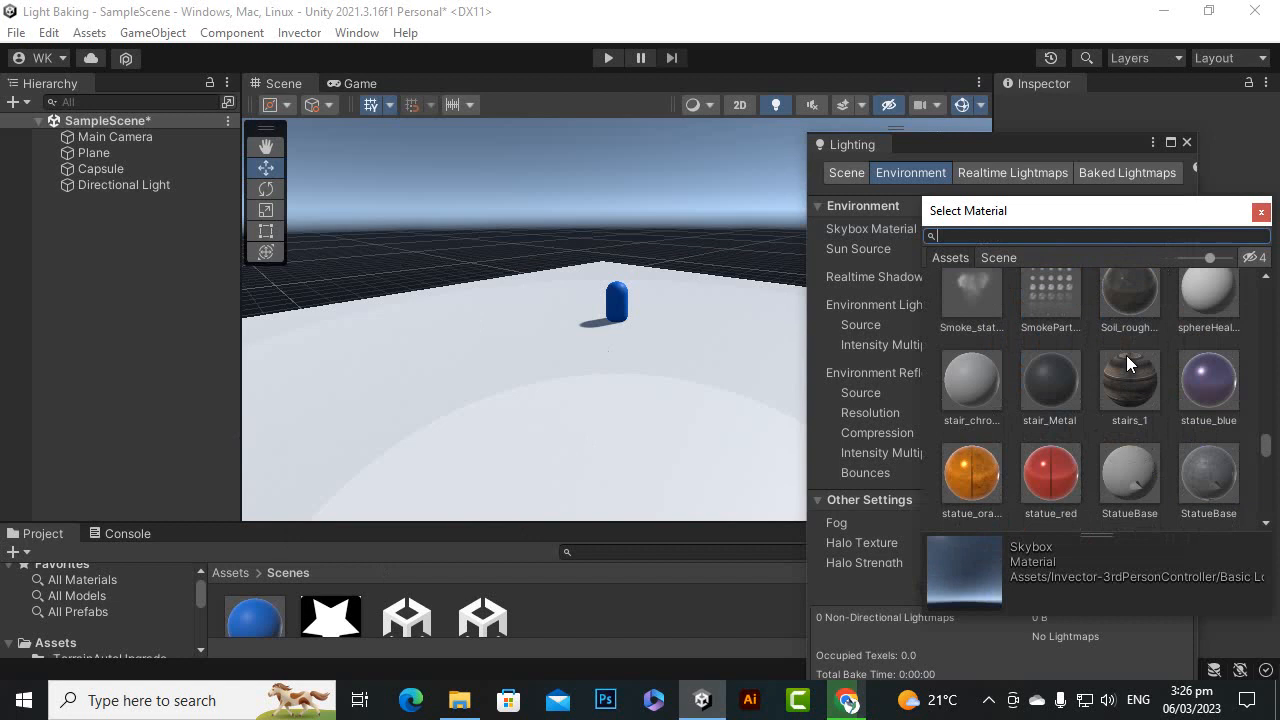
pyautogui.scroll(-8, 1126, 355)
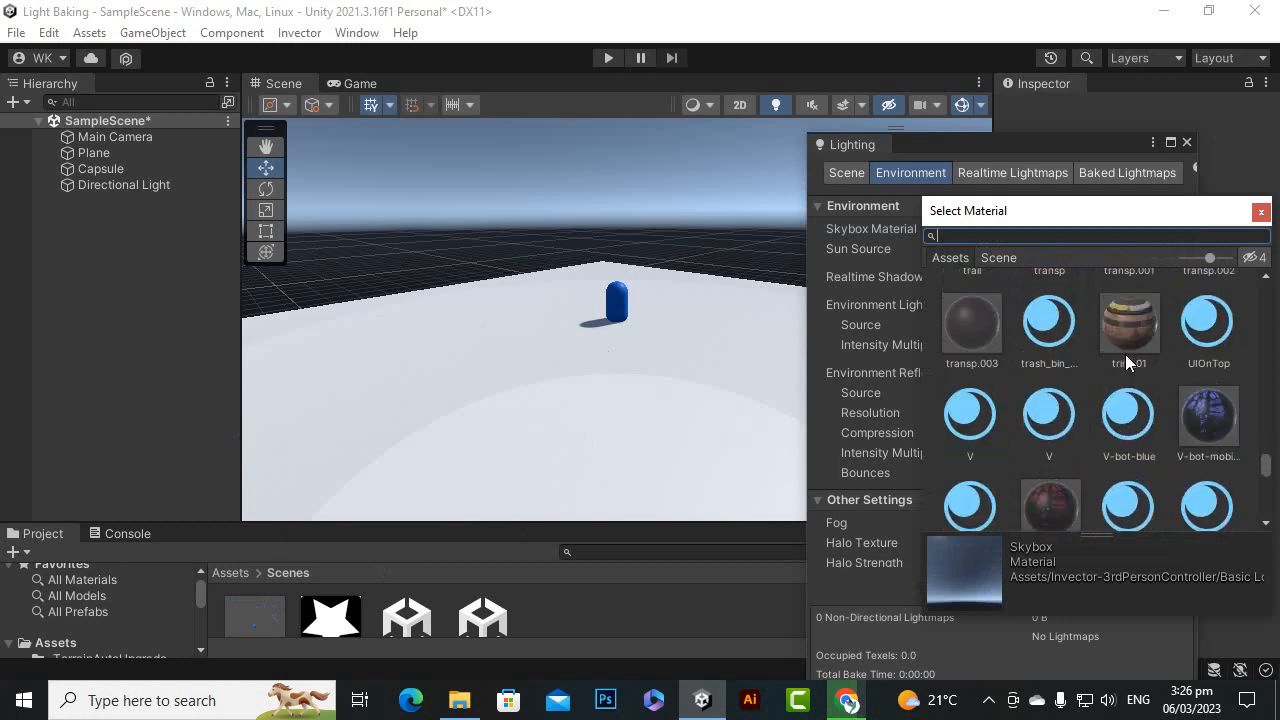
pyautogui.write('s')
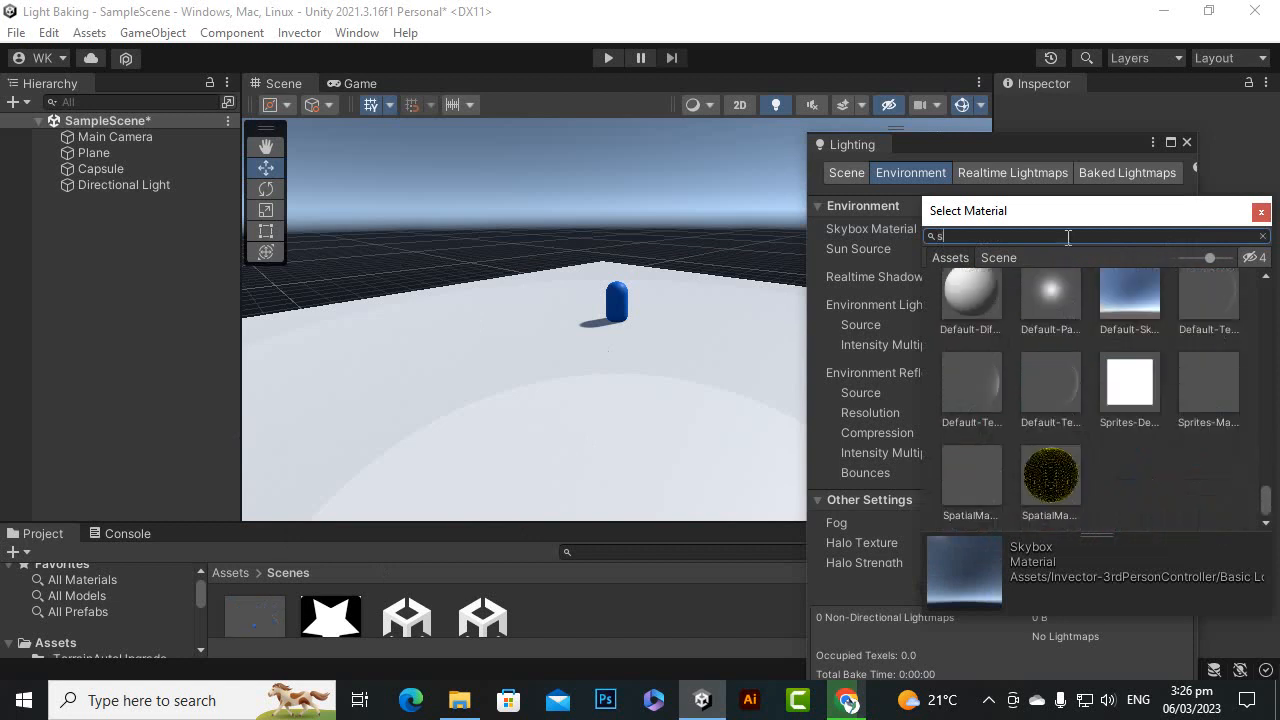
pyautogui.write('ky')
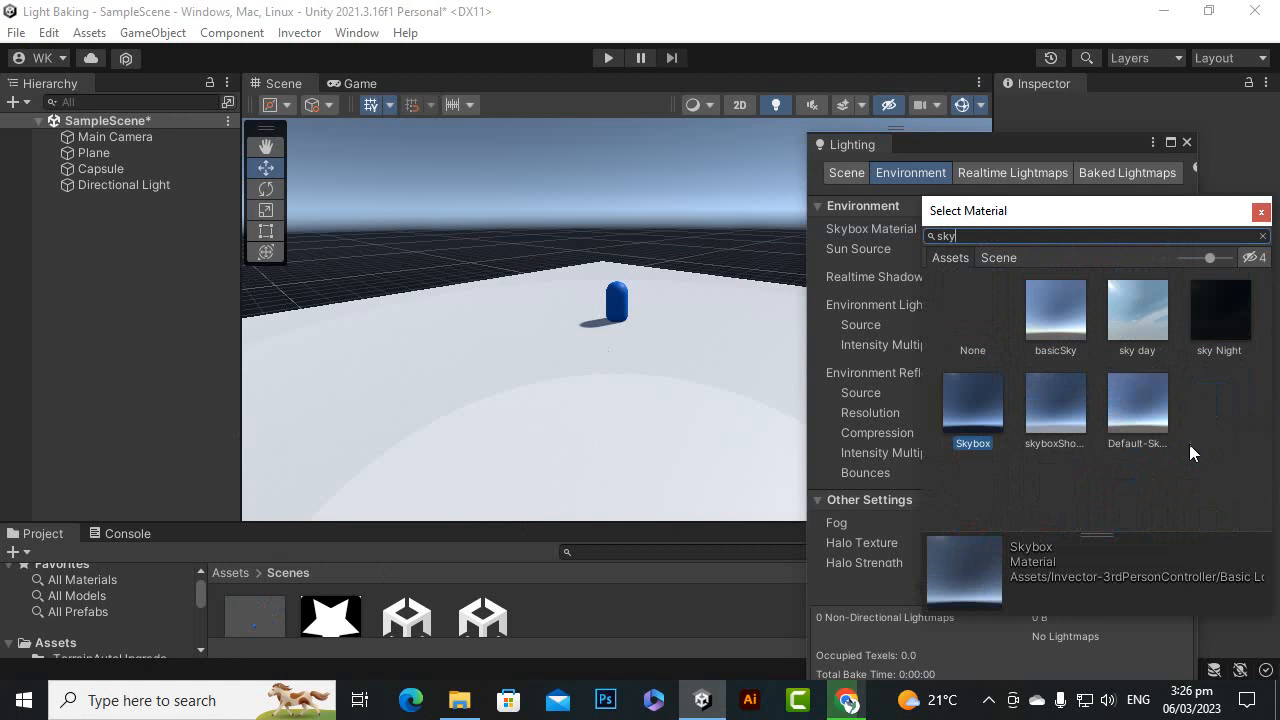
pyautogui.click(1147, 319)
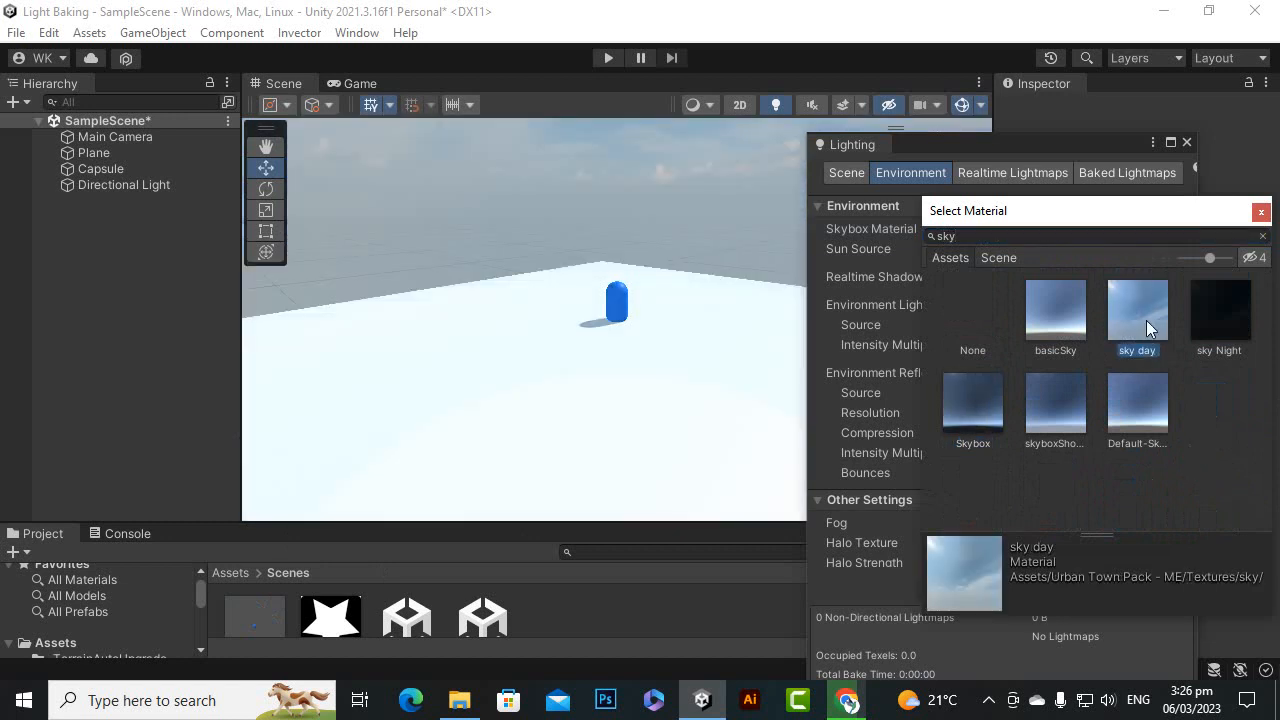
pyautogui.doubleClick(1146, 320)
pyautogui.keyDown('alt'); pyautogui.moveTo(291, 451); pyautogui.dragTo(800, 230); pyautogui.keyUp('alt')
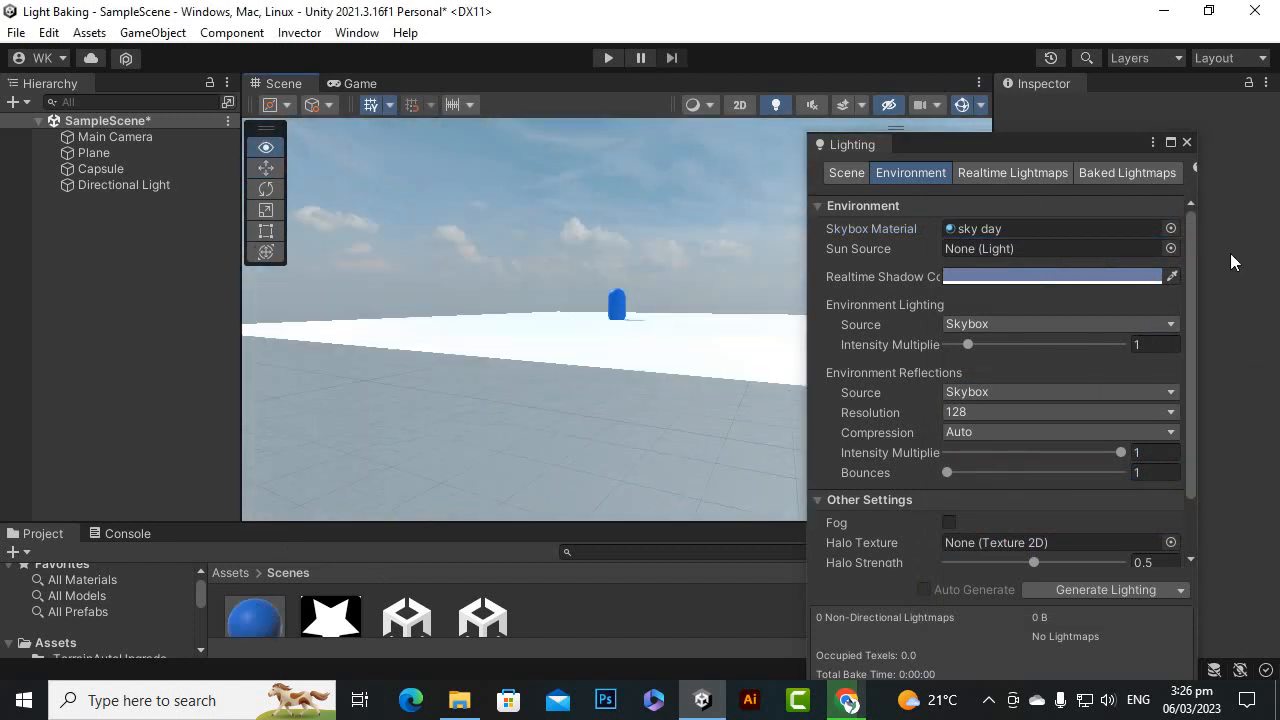
pyautogui.keyDown('alt'); pyautogui.moveTo(1230, 262); pyautogui.dragTo(597, 380); pyautogui.keyUp('alt')
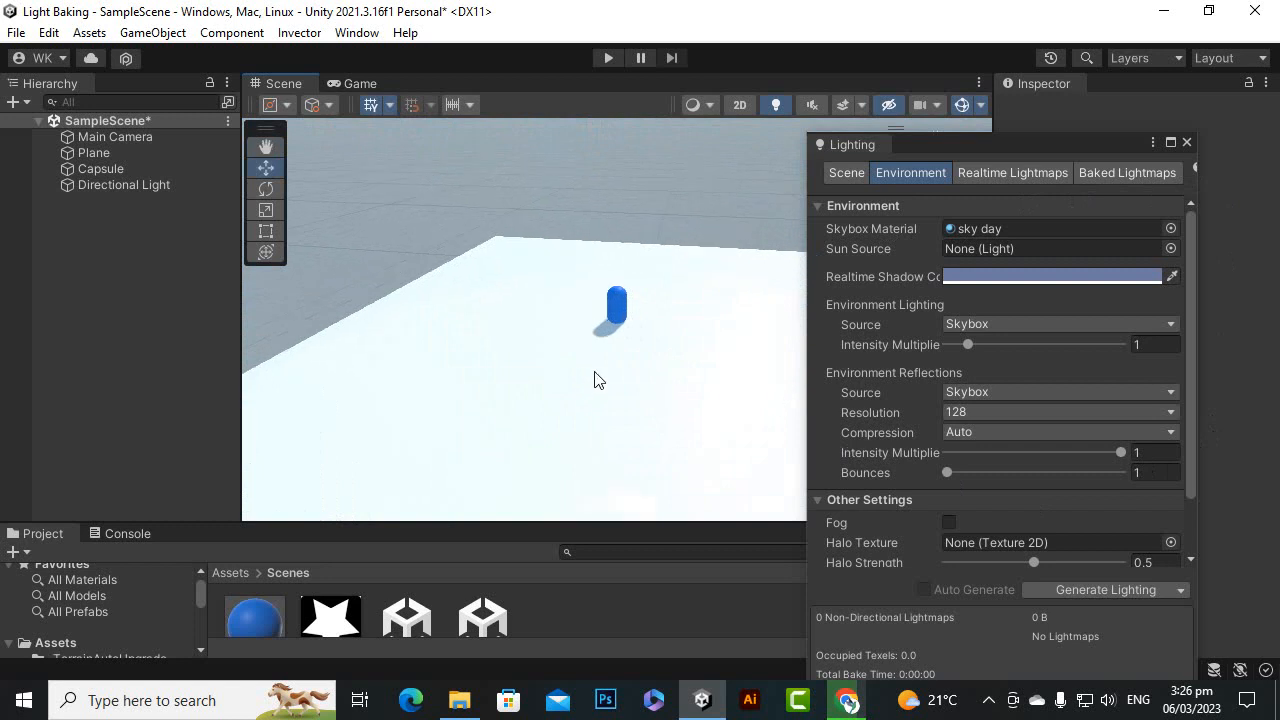
pyautogui.keyDown('alt'); pyautogui.moveTo(491, 380); pyautogui.dragTo(966, 344); pyautogui.keyUp('alt')
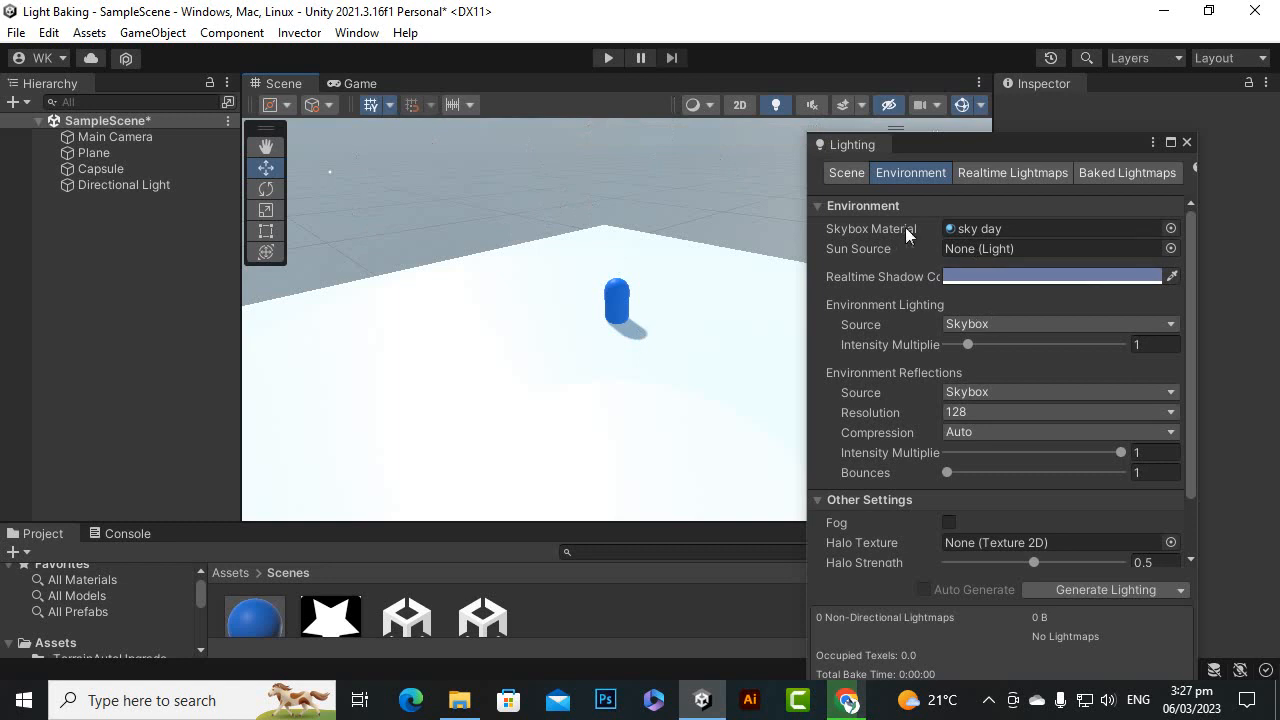
# Keep Skybox as the Environment Lighting source, try different intensity multipliers, and set the multiplier to 1
pyautogui.moveTo(872, 228)
pyautogui.click(978, 324)
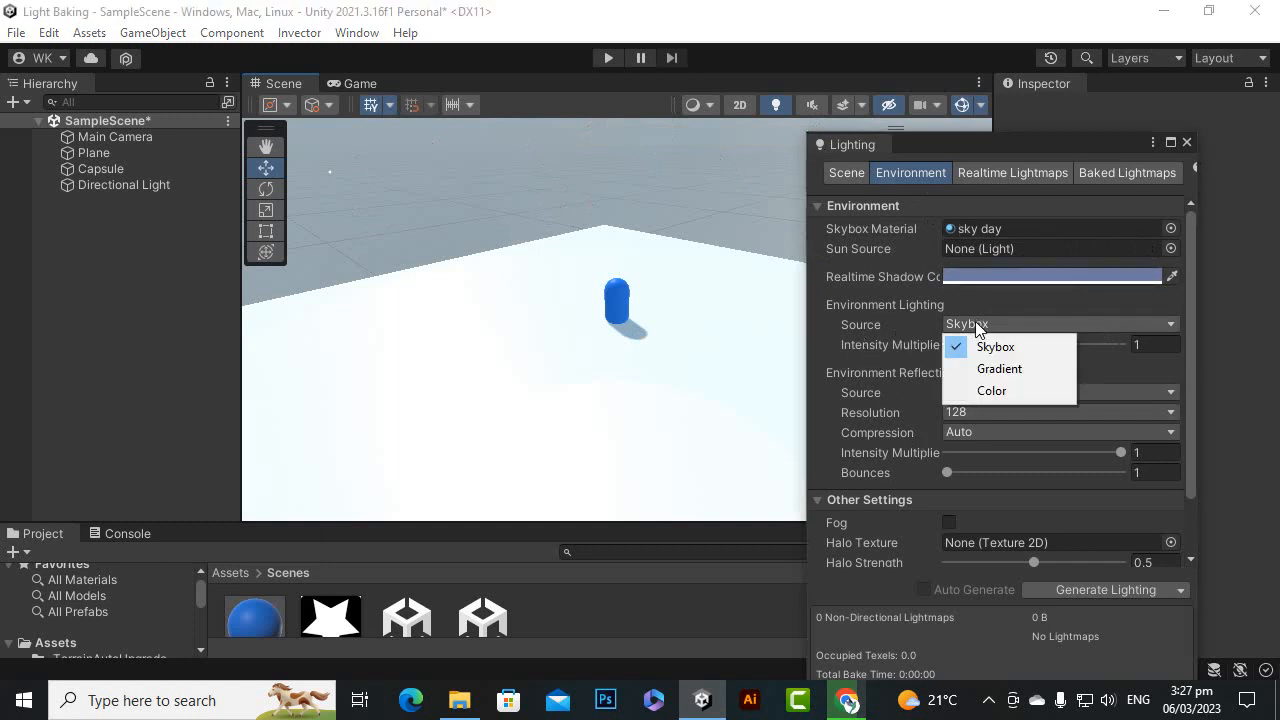
pyautogui.click(984, 144)
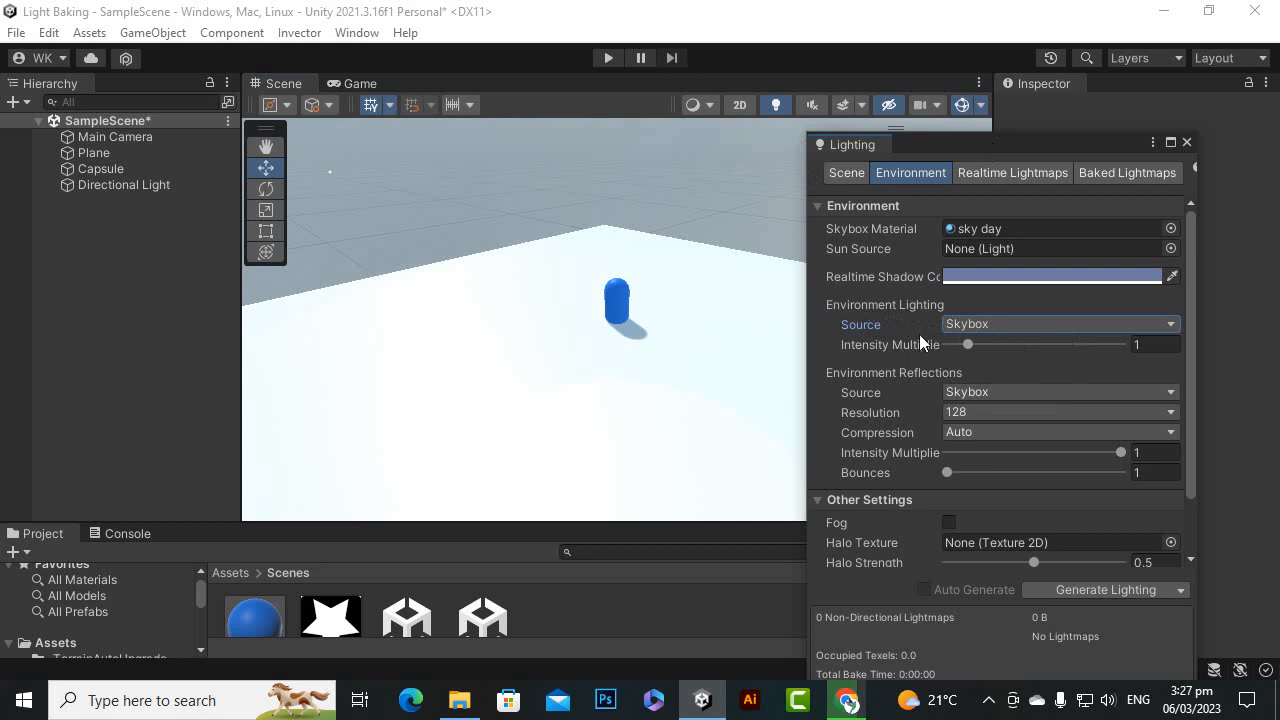
pyautogui.click(995, 326)
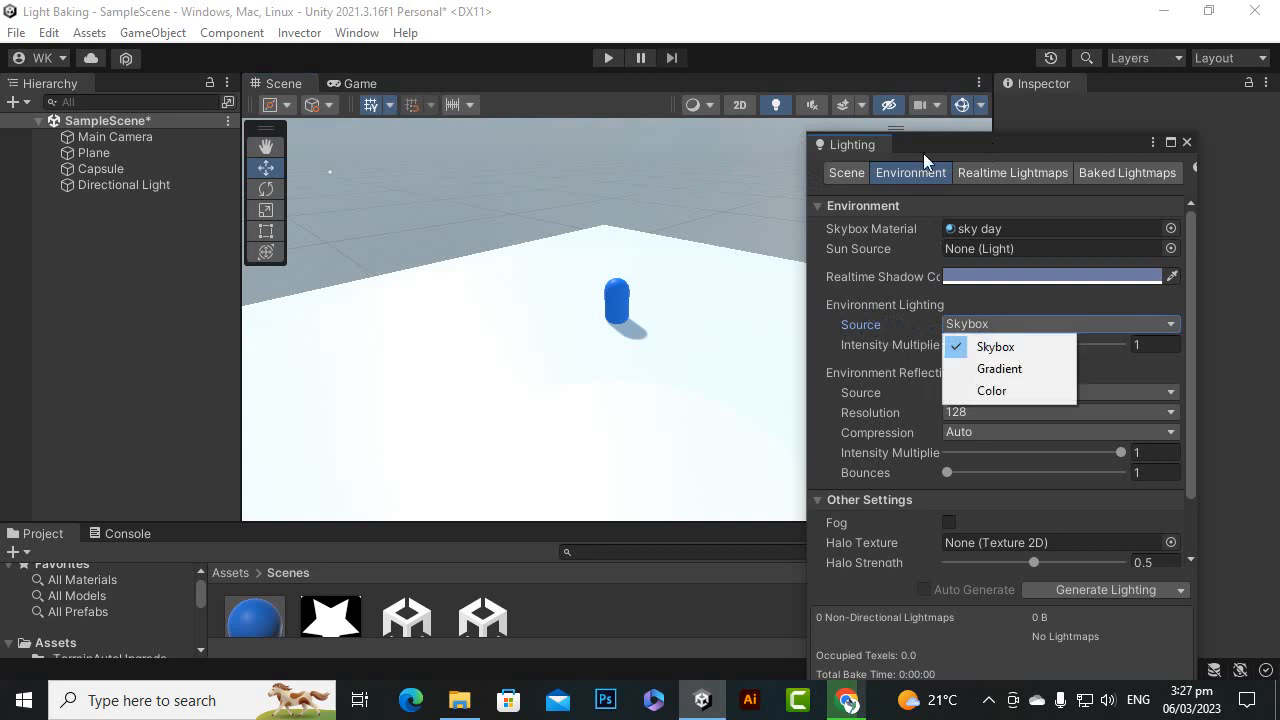
pyautogui.click(993, 347)
pyautogui.moveTo(968, 349); pyautogui.dragTo(1107, 342)
pyautogui.moveTo(1190, 343); pyautogui.dragTo(965, 346)
pyautogui.doubleClick(1152, 345)
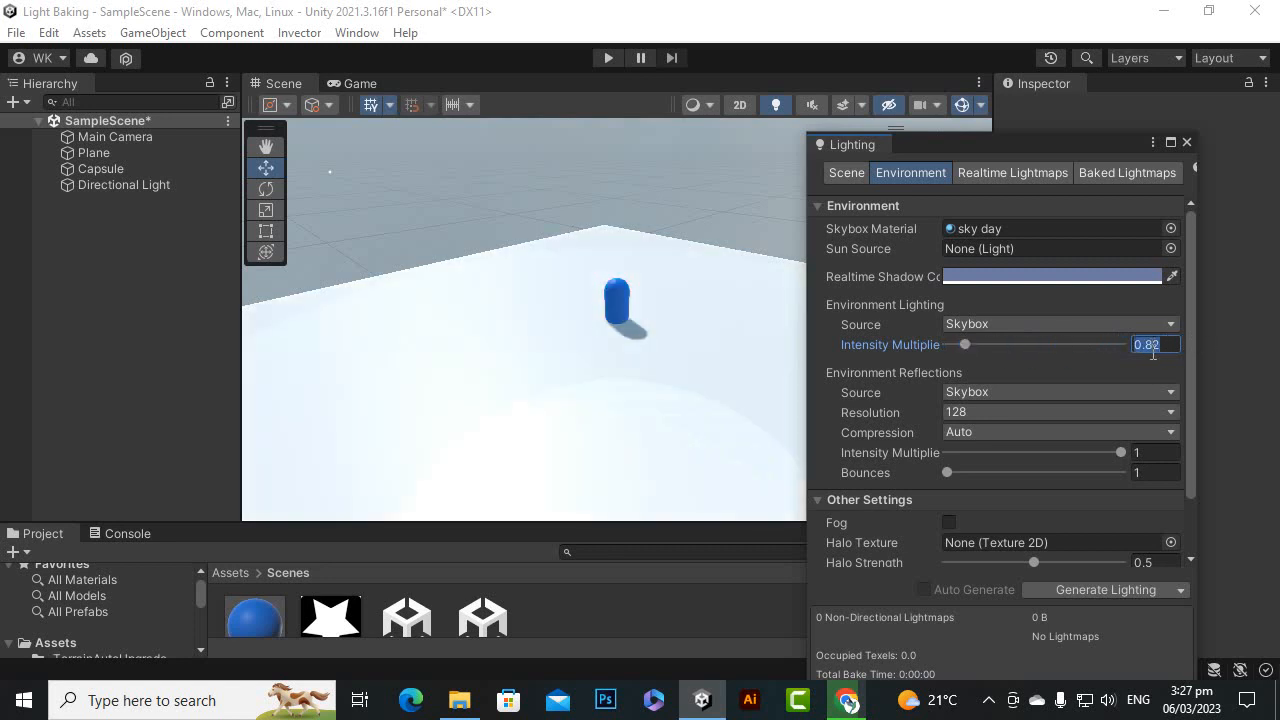
pyautogui.write('1')
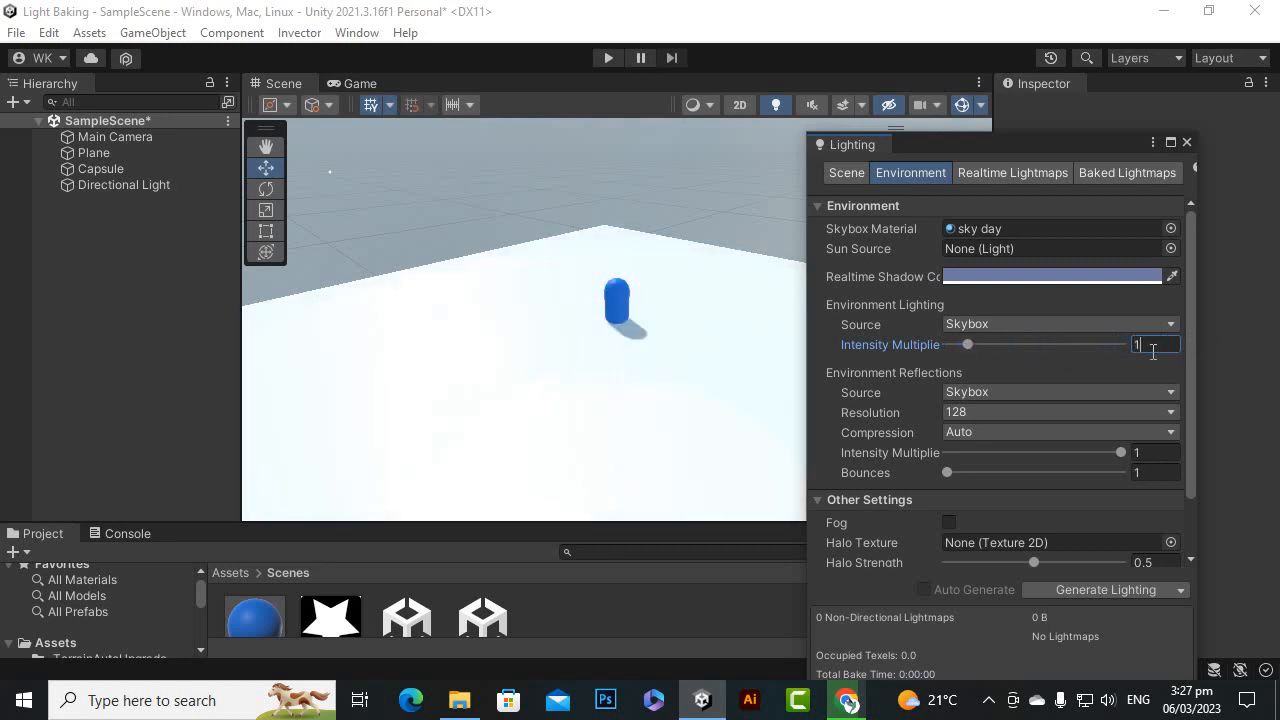
# Set the Environment Lighting source to Color and the ambient color to cyan (RGB 0, 255, 228)
pyautogui.click(1051, 323)
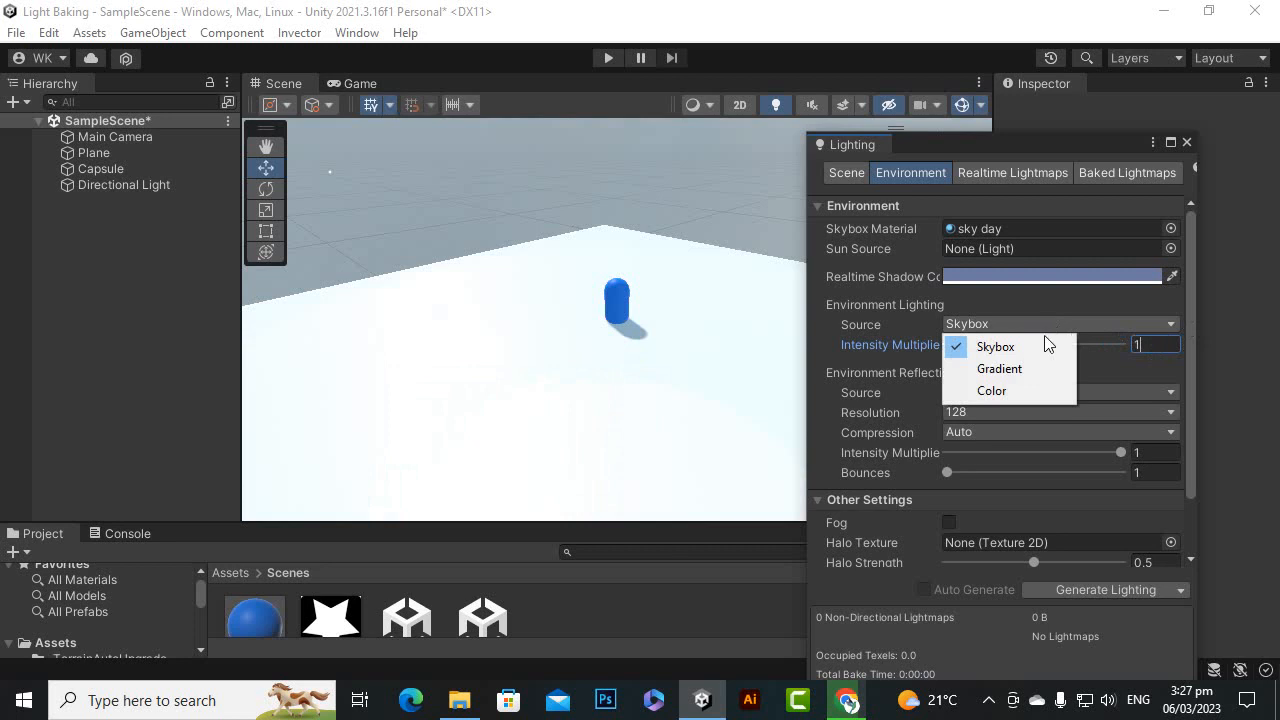
pyautogui.click(1002, 392)
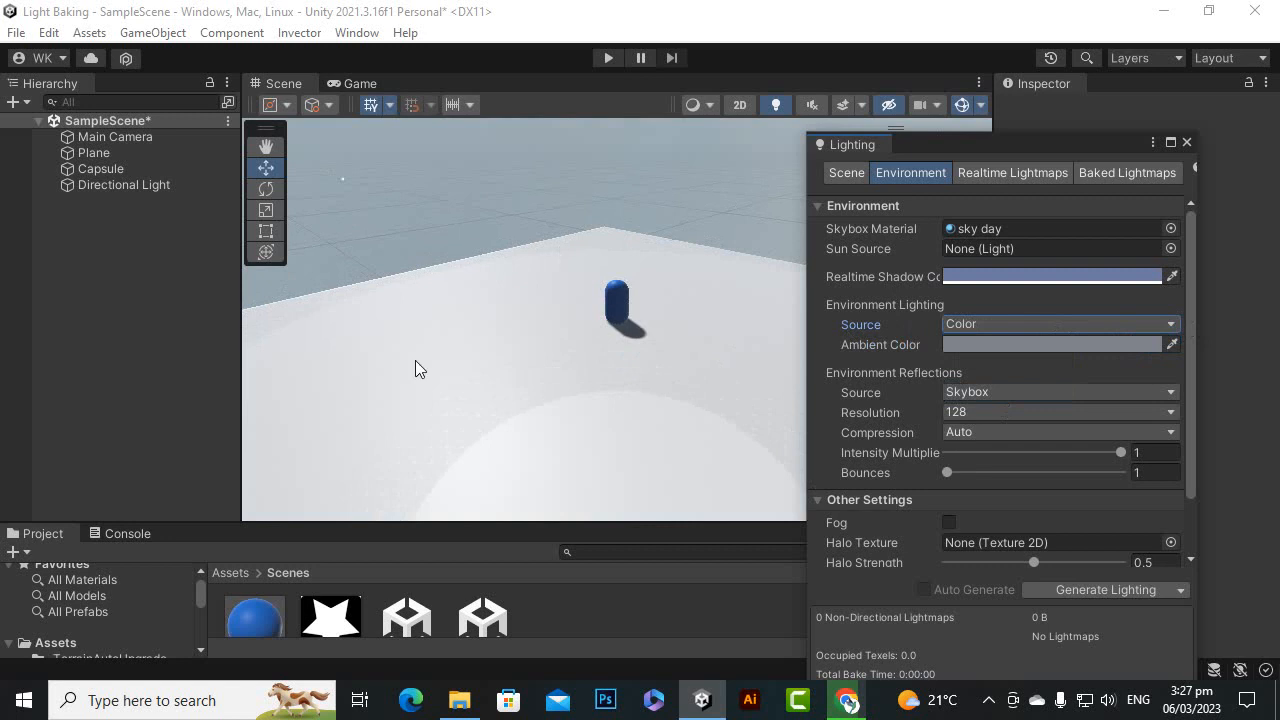
pyautogui.click(1087, 350)
pyautogui.click(1251, 362)
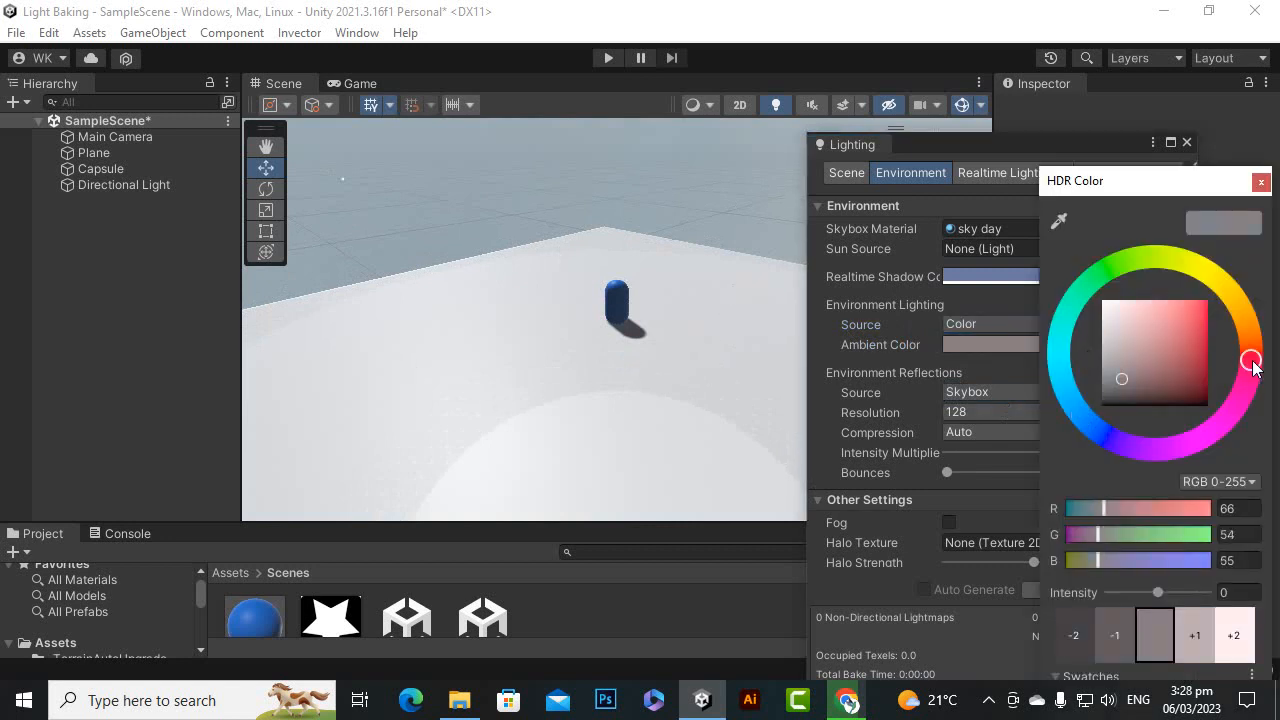
pyautogui.moveTo(1255, 368); pyautogui.dragTo(1221, 306)
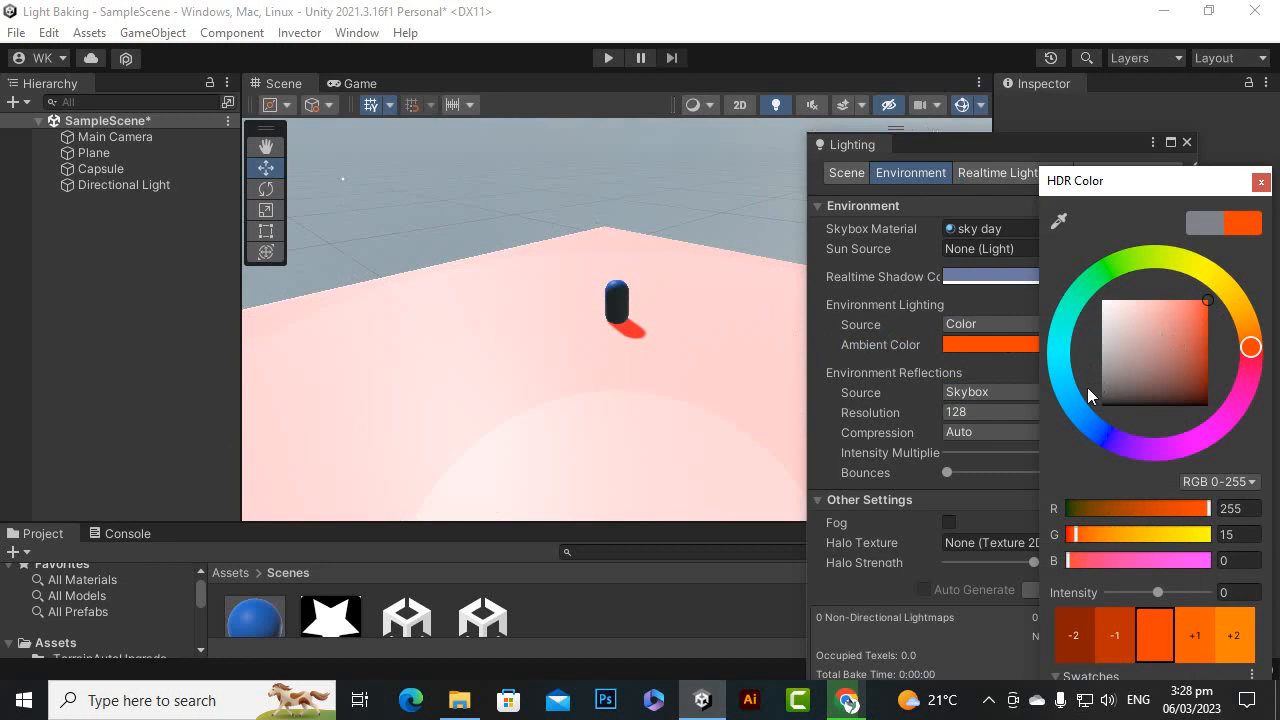
pyautogui.moveTo(1058, 365); pyautogui.dragTo(1059, 342)
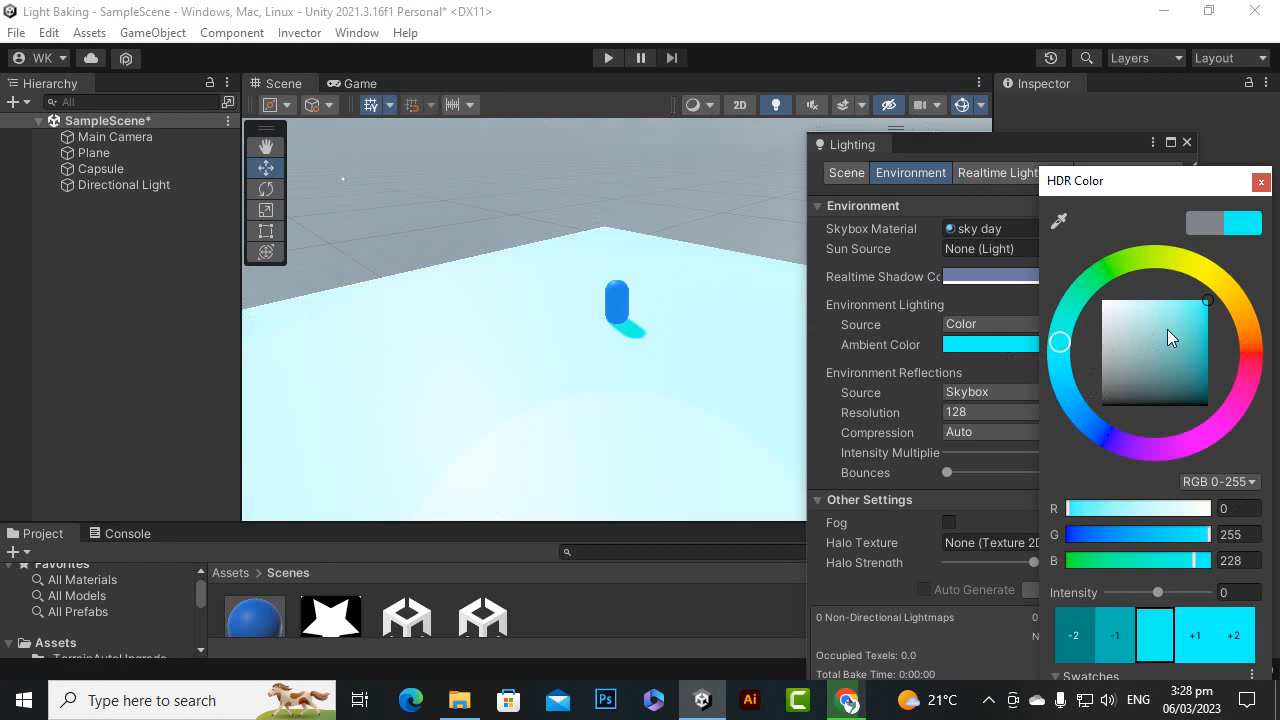
# Try pale cyan (RGB 165, 255, 246), orange (RGB 207, 94, 0) and gray (RGB 51, 51, 51) as the ambient color
pyautogui.moveTo(1207, 336); pyautogui.dragTo(1139, 296)
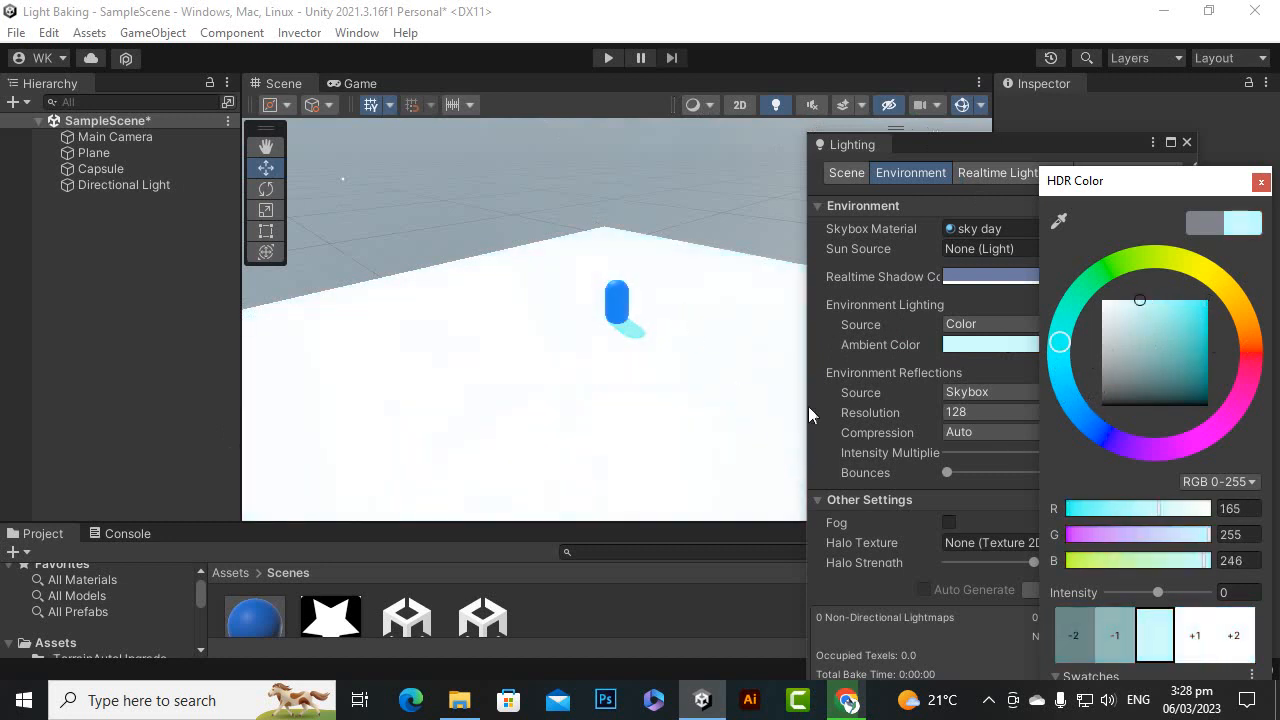
pyautogui.click(1245, 322)
pyautogui.moveTo(1177, 329); pyautogui.dragTo(1225, 320)
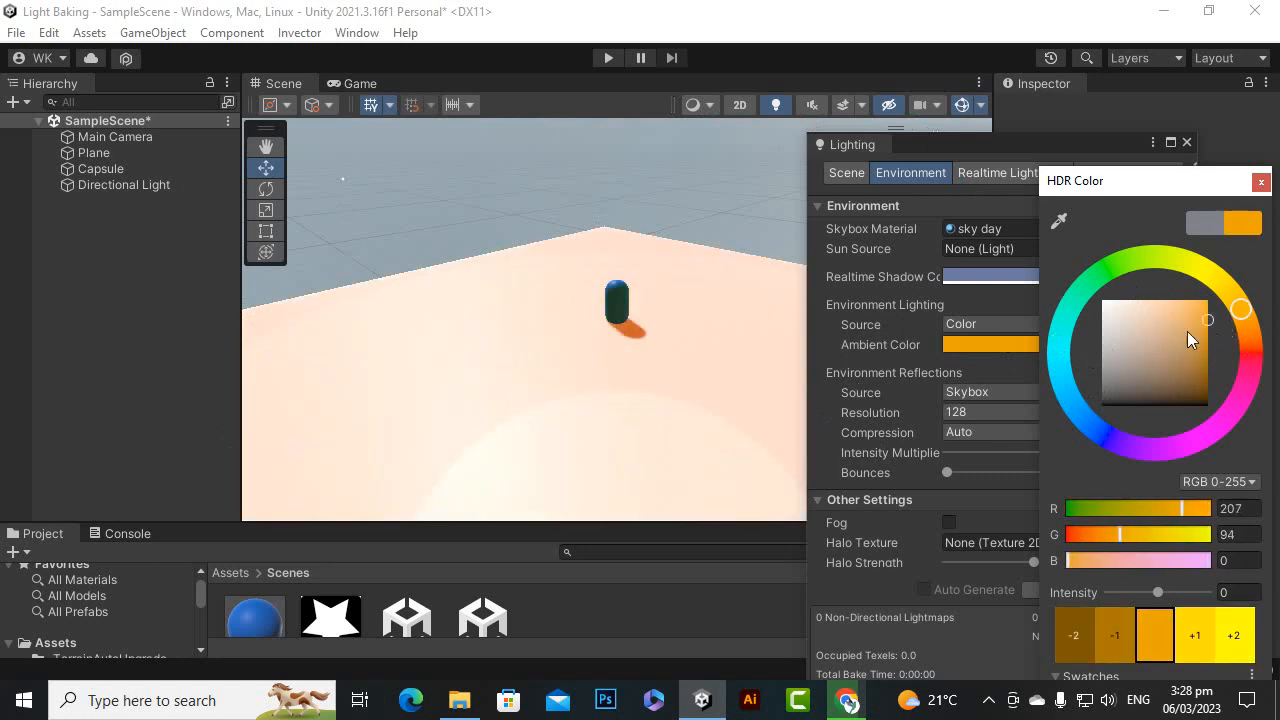
pyautogui.moveTo(1145, 190); pyautogui.dragTo(1093, 176)
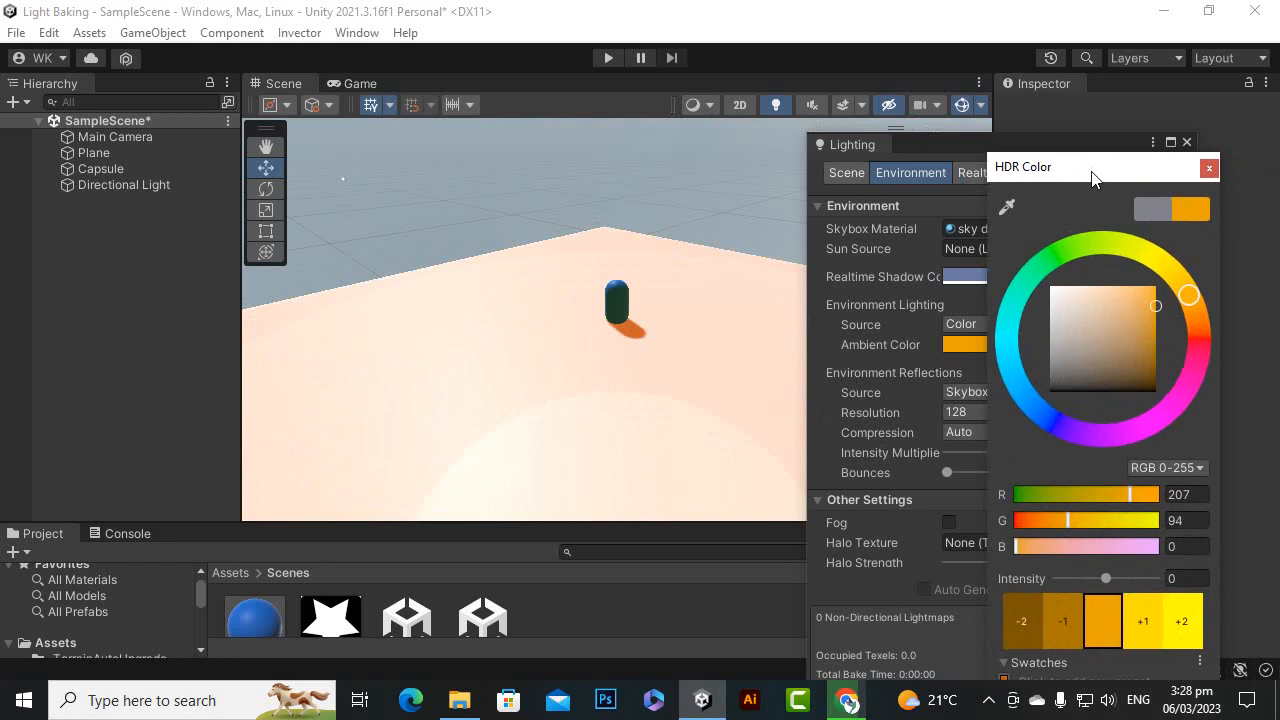
pyautogui.moveTo(1150, 313); pyautogui.dragTo(1164, 312)
pyautogui.moveTo(1098, 333); pyautogui.dragTo(1046, 372)
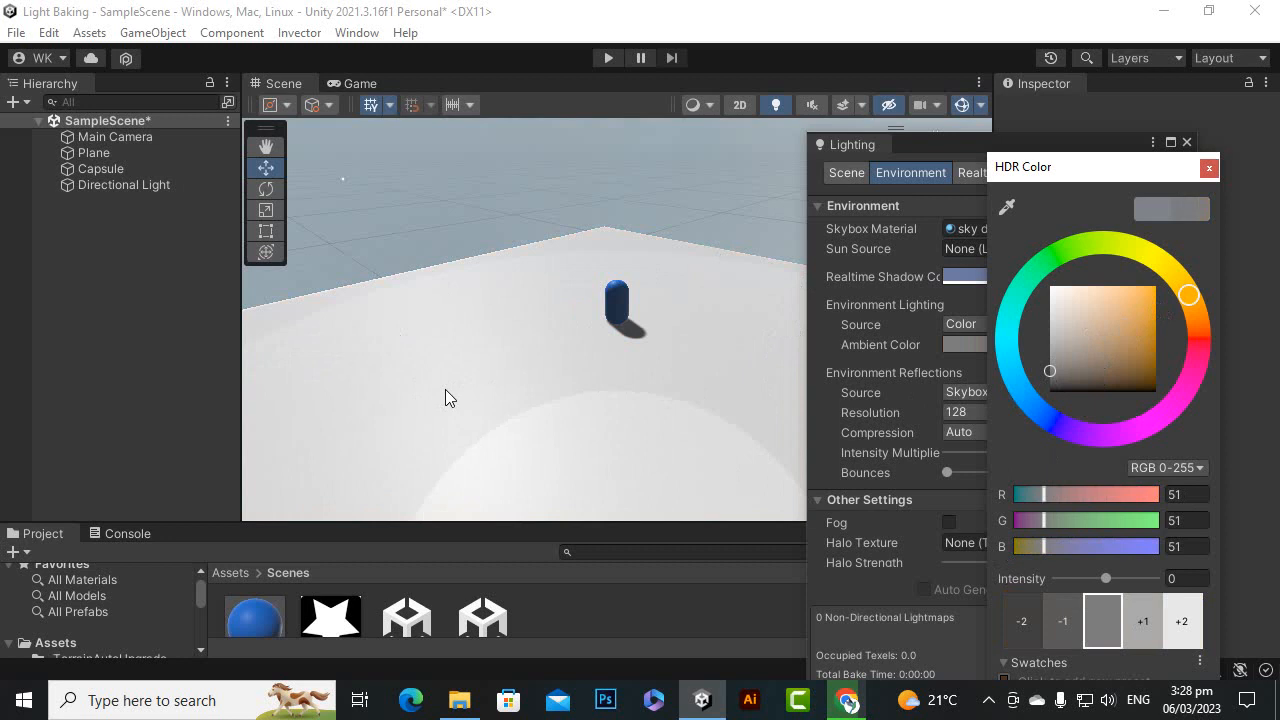
# Set the Environment Lighting ambient color to a darker orange (RGB 157, 71, 0)
pyautogui.moveTo(1115, 344); pyautogui.dragTo(1143, 327)
pyautogui.click(1120, 329)
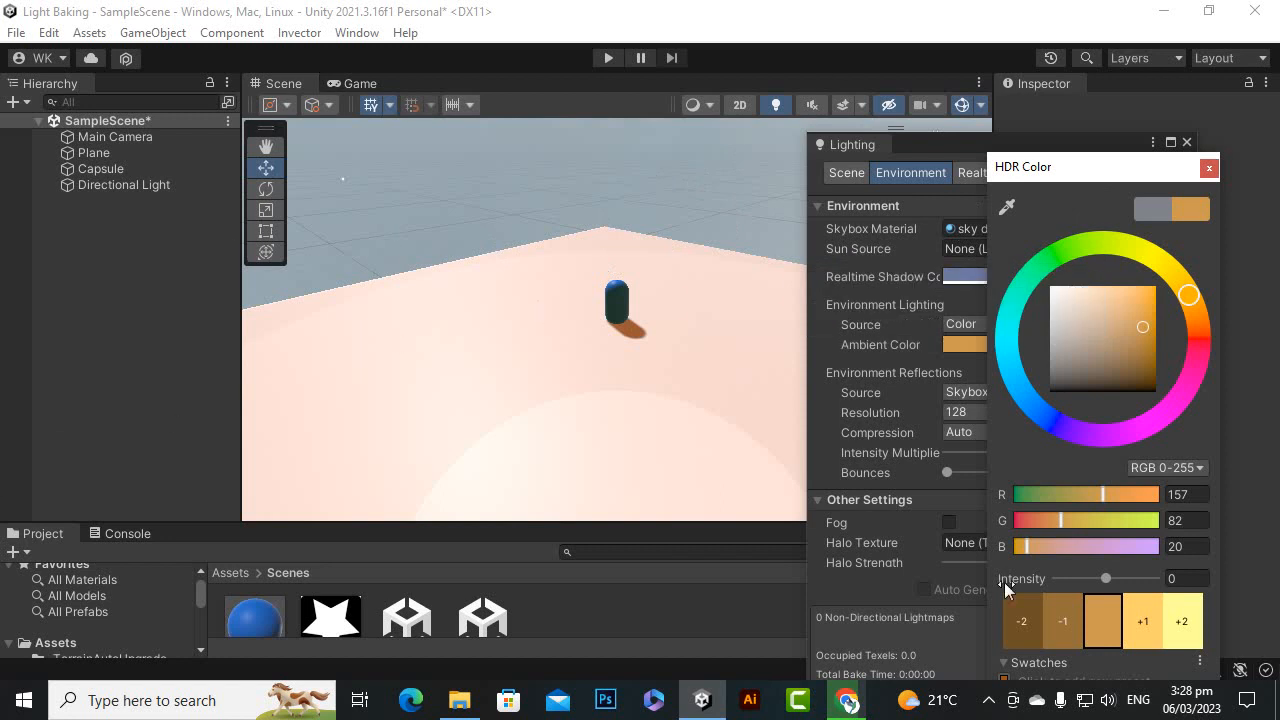
pyautogui.moveTo(1120, 335)
pyautogui.mouseDown()
pyautogui.moveTo(1115, 322)
pyautogui.moveTo(1171, 332)
pyautogui.mouseUp()
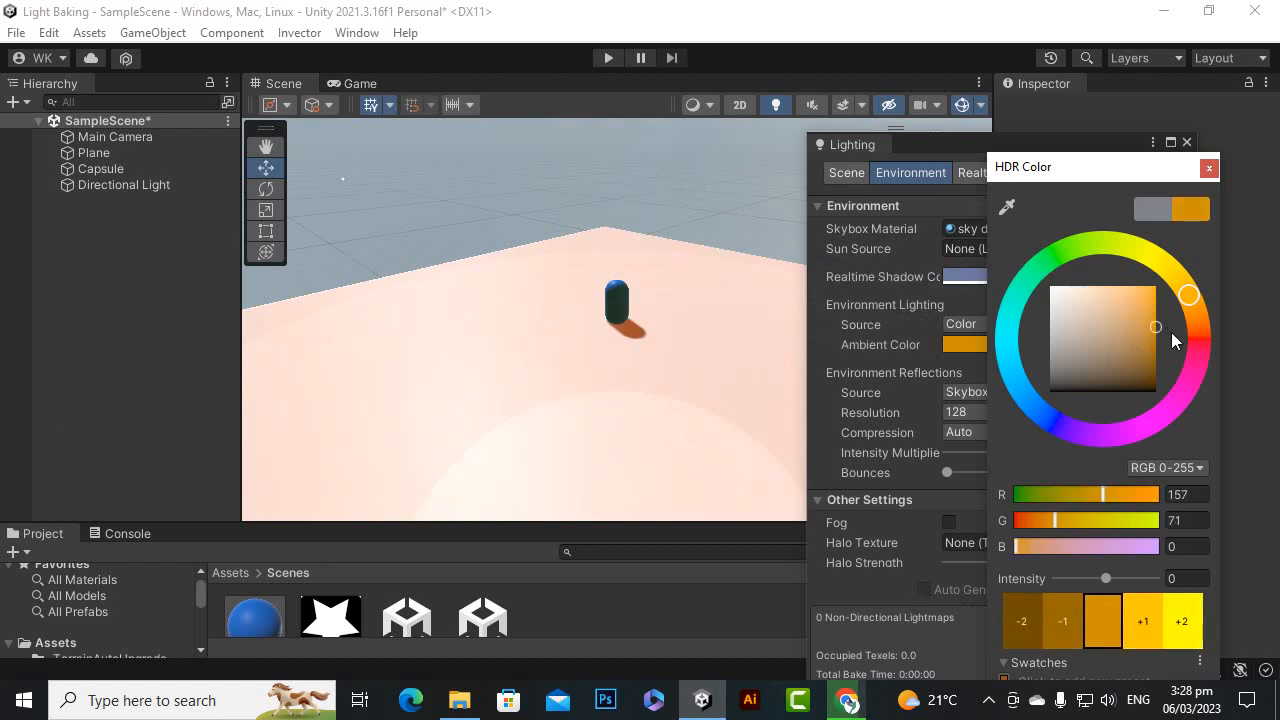
pyautogui.click(1209, 167)
pyautogui.click(1022, 343)
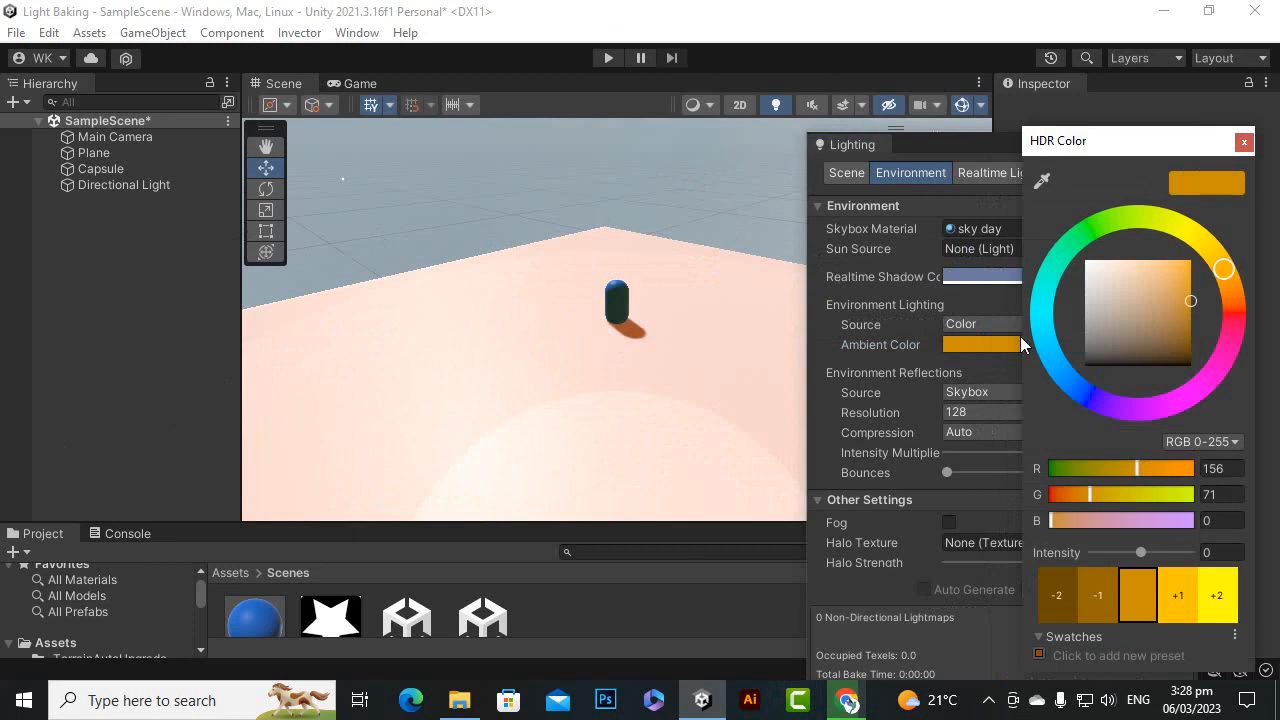
# Set the Environment Lighting source to Gradient and the sky color to a saturated green
pyautogui.click(984, 326)
pyautogui.click(993, 368)
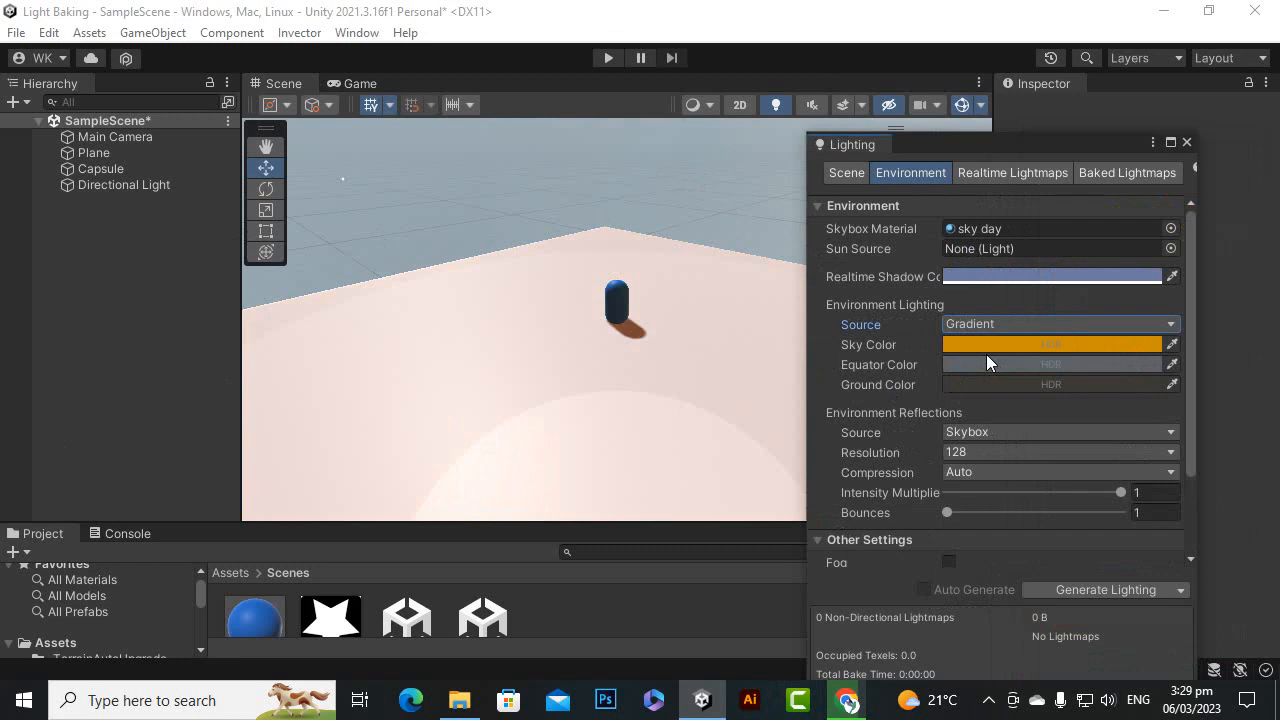
pyautogui.click(987, 344)
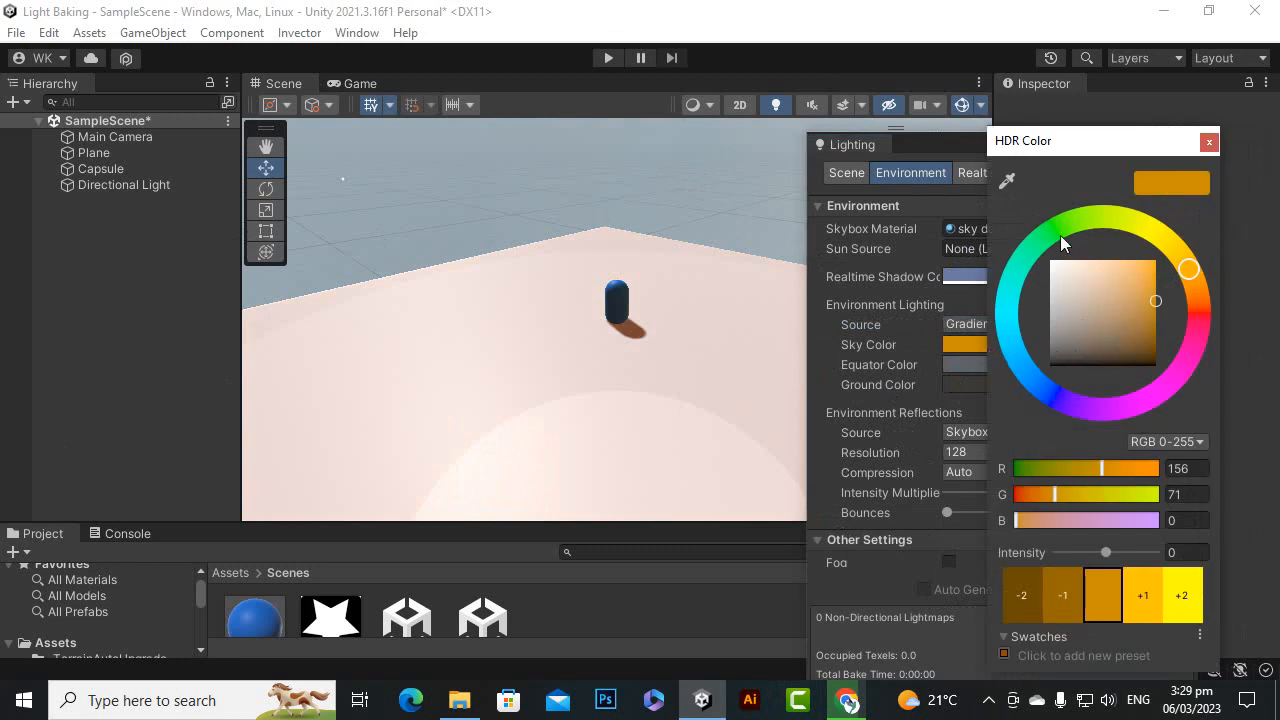
pyautogui.click(1059, 232)
pyautogui.moveTo(1184, 298); pyautogui.dragTo(1184, 270)
pyautogui.click(1209, 141)
# Set the gradient's equator color to violet-blue (RGB 17, 0, 176)
pyautogui.click(1015, 364)
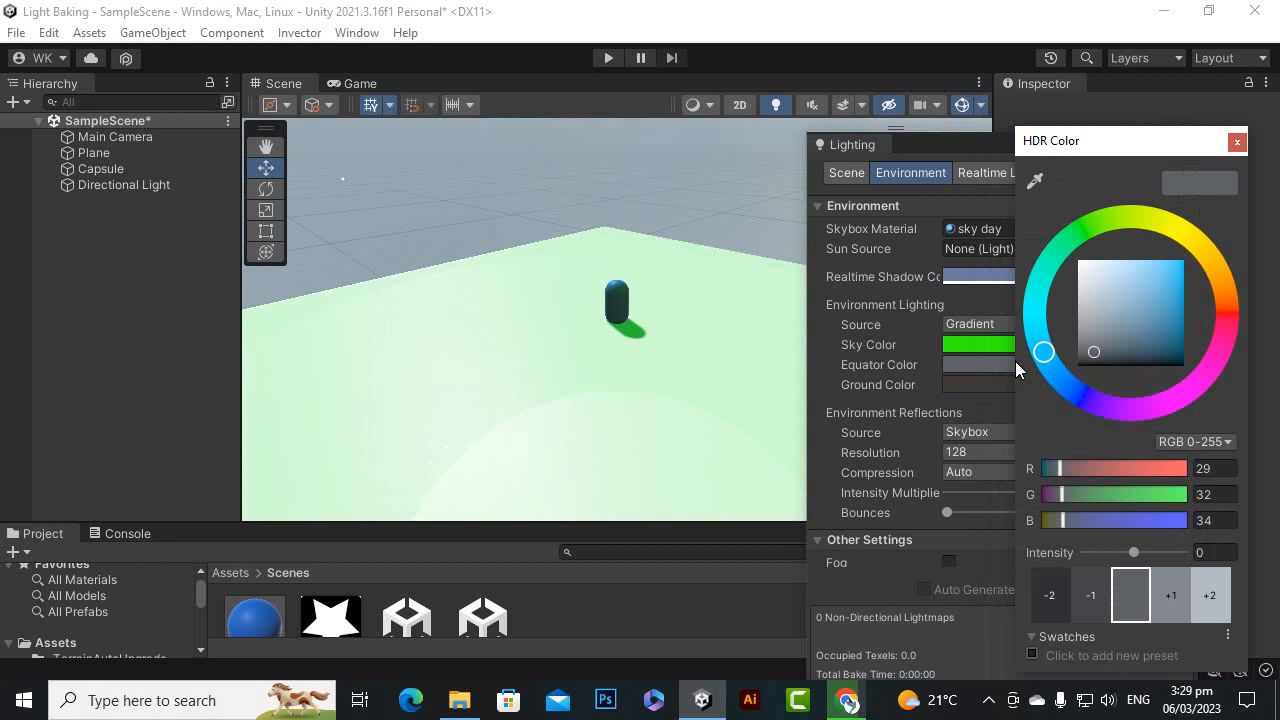
pyautogui.moveTo(1147, 313); pyautogui.dragTo(1213, 293)
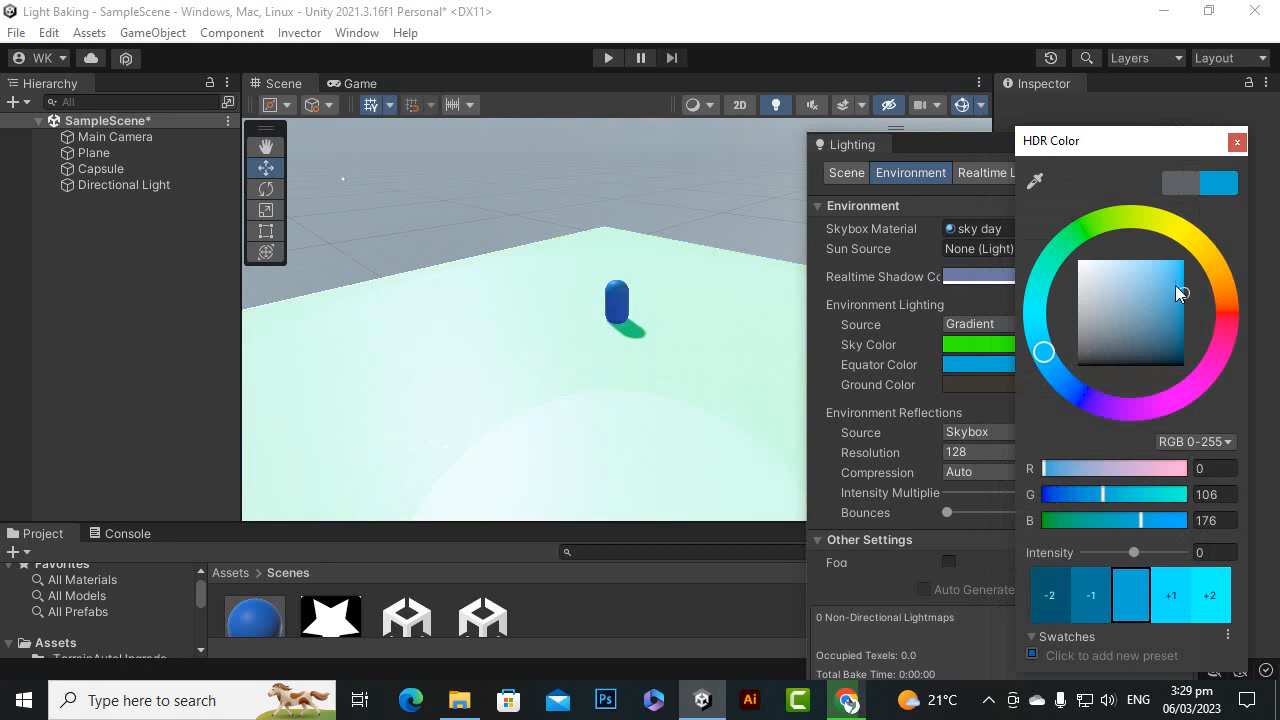
pyautogui.moveTo(1045, 354); pyautogui.dragTo(1091, 401)
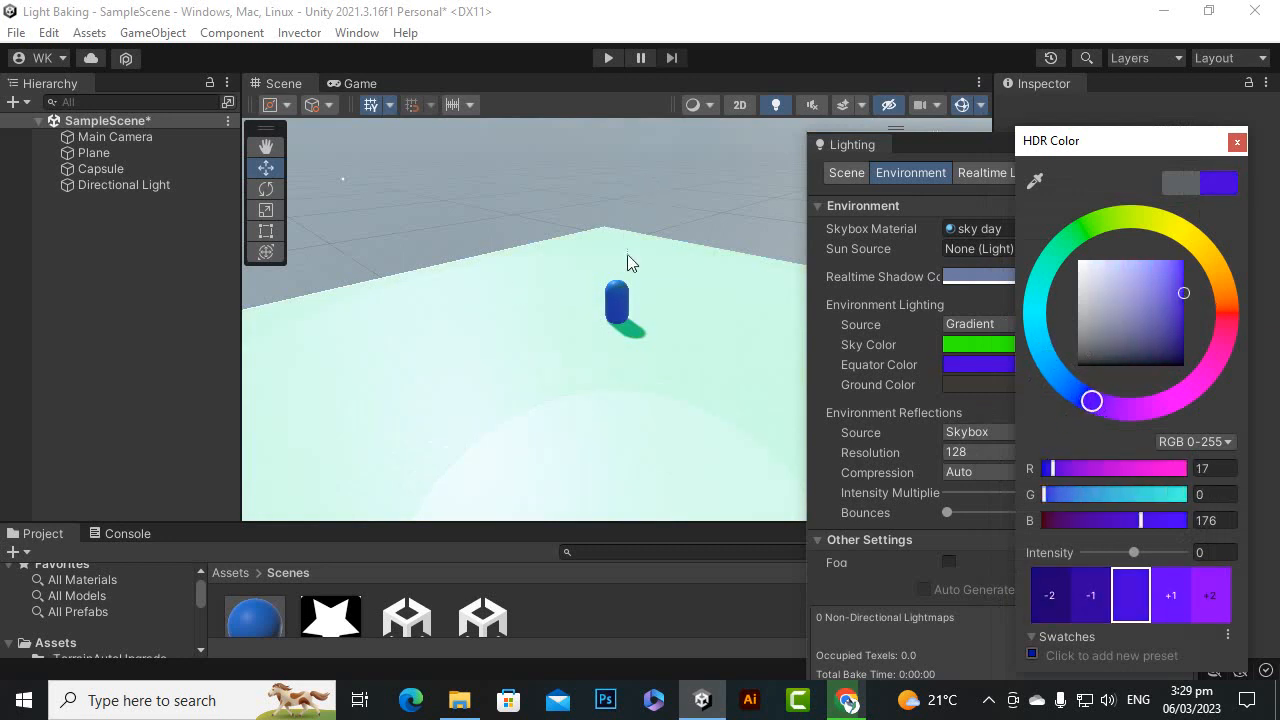
pyautogui.click(1237, 141)
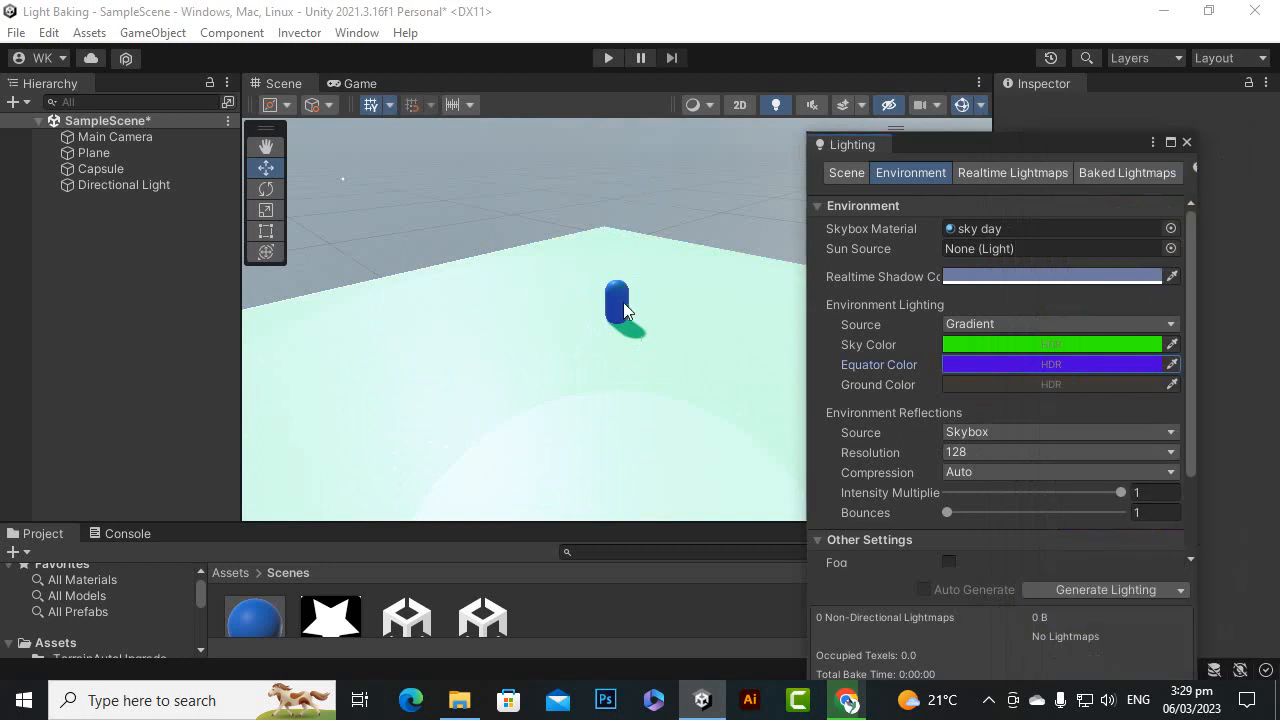
# Set the gradient's ground color to a brownish yellow (RGB 94, 67, 13)
pyautogui.click(1042, 386)
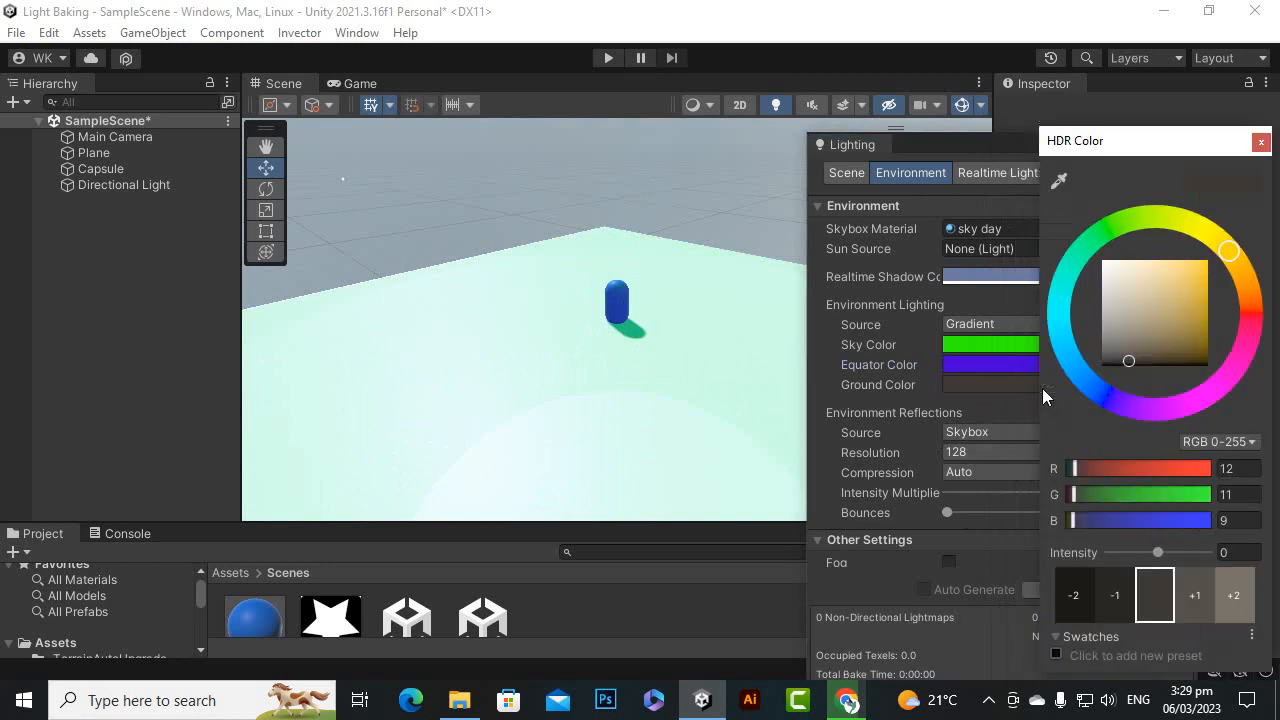
pyautogui.moveTo(1128, 361)
pyautogui.mouseDown()
pyautogui.moveTo(1151, 327)
pyautogui.moveTo(1169, 335)
pyautogui.moveTo(1144, 299)
pyautogui.moveTo(1164, 296)
pyautogui.moveTo(1157, 323)
pyautogui.moveTo(1183, 337)
pyautogui.mouseUp()
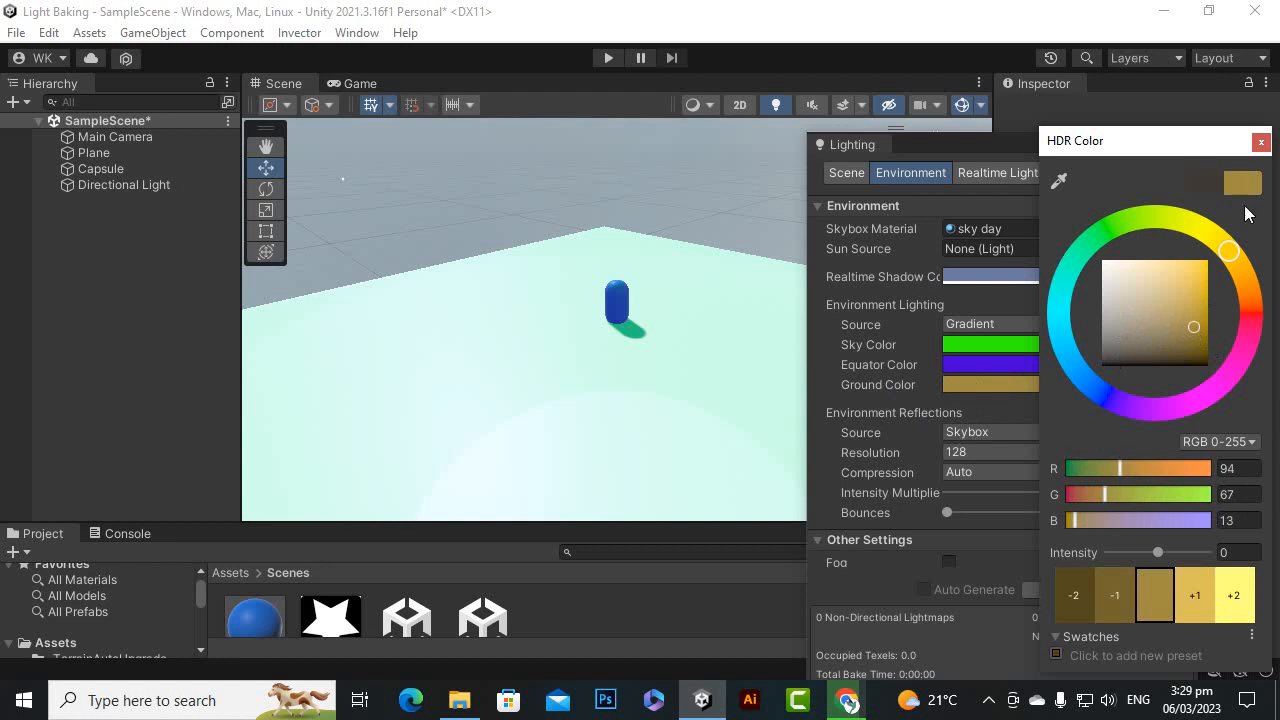
pyautogui.click(1261, 142)
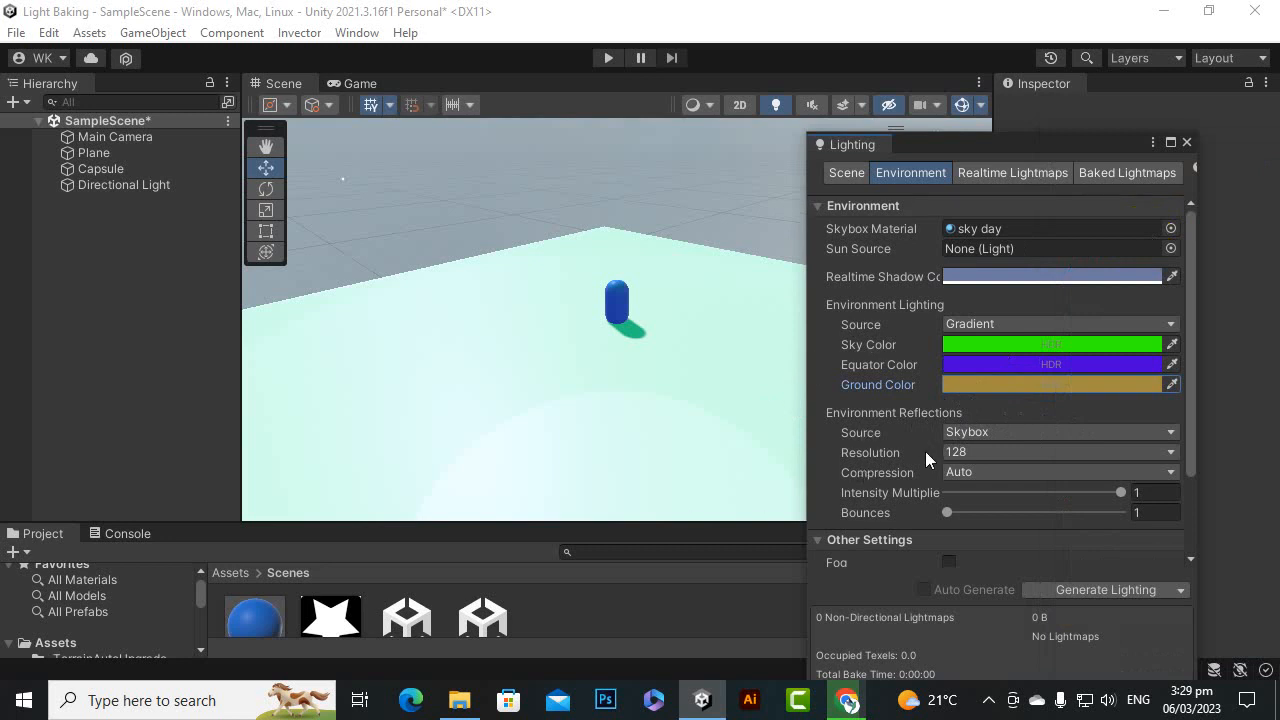
# Try Custom as the Environment Reflections source and switch it back to Skybox
pyautogui.click(953, 437)
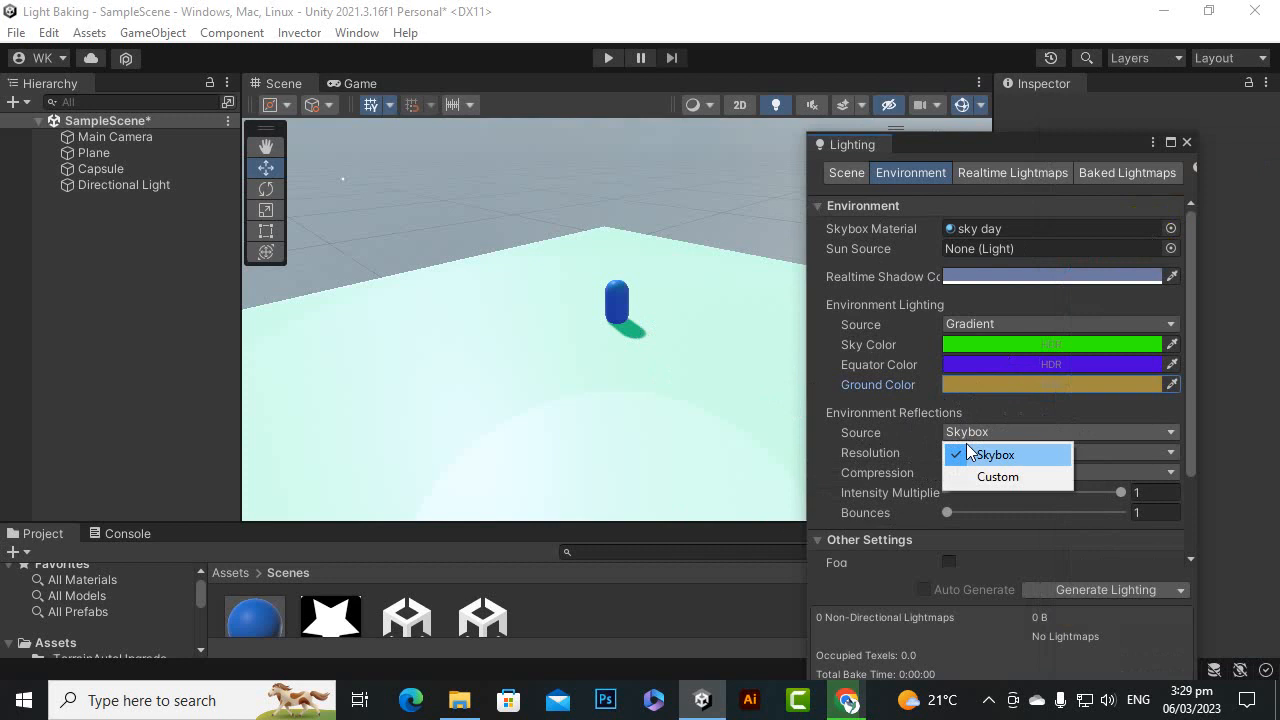
pyautogui.click(980, 478)
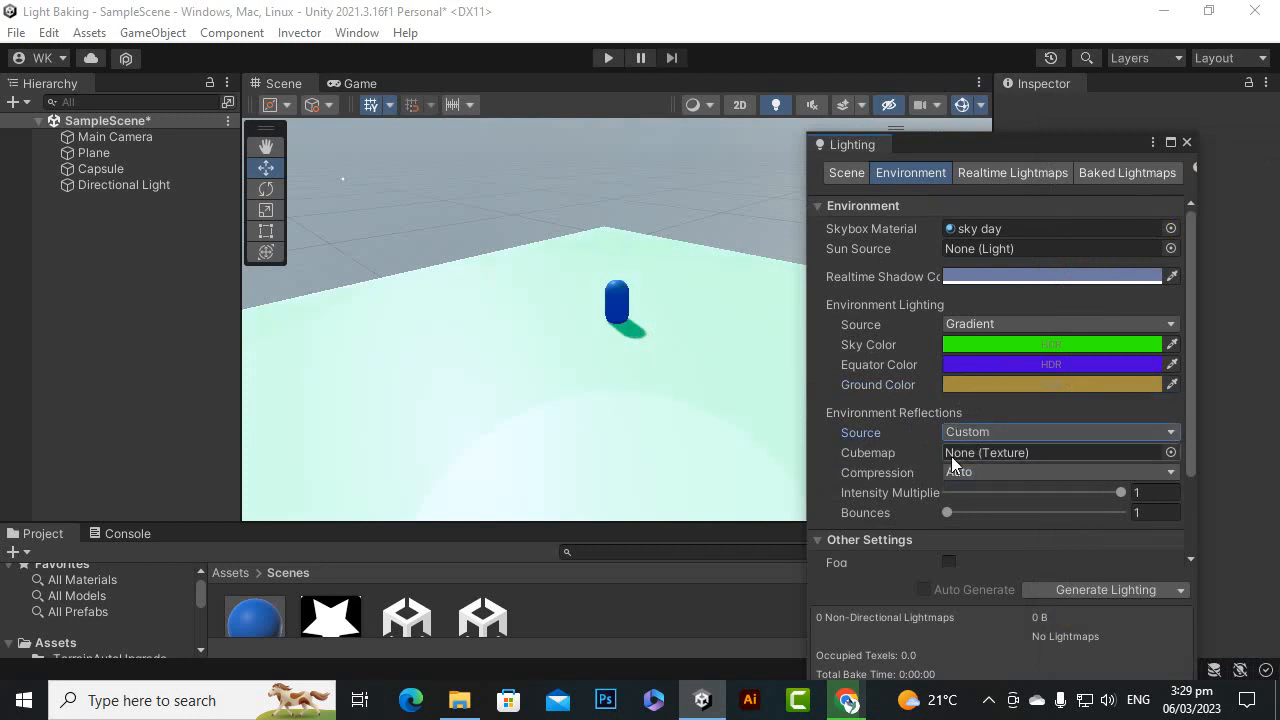
pyautogui.click(968, 432)
pyautogui.click(982, 452)
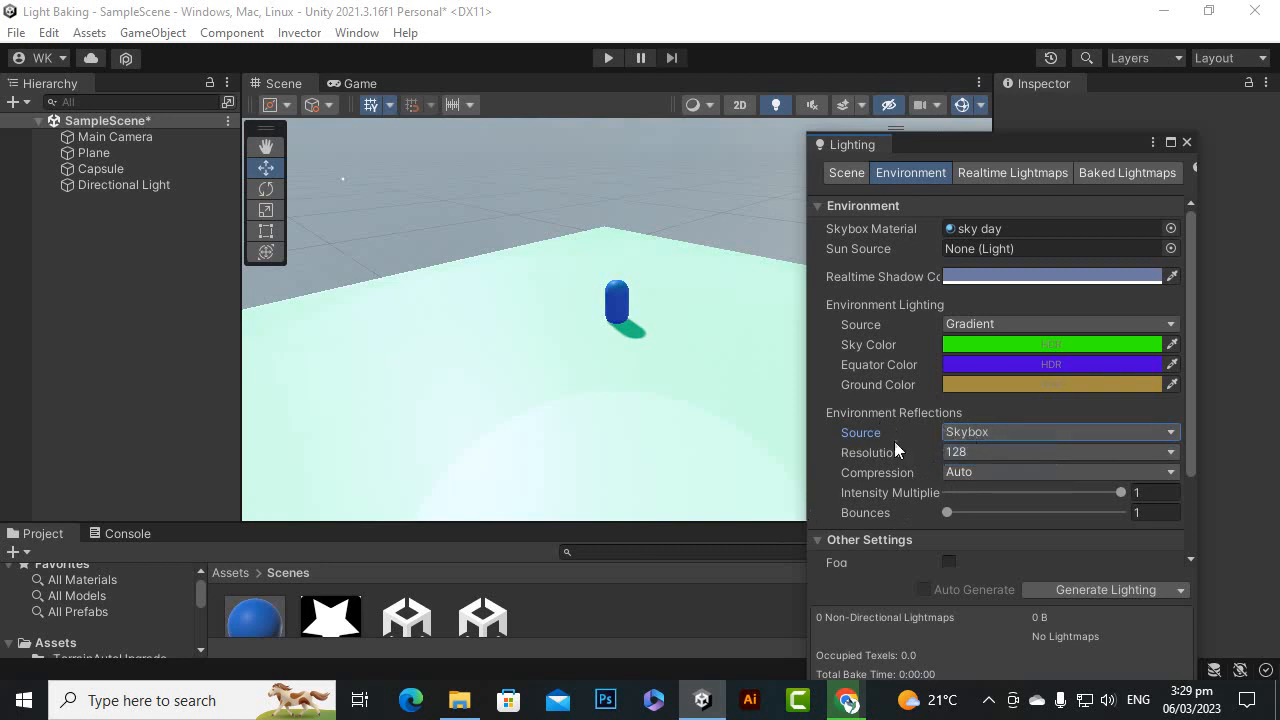
# Review the Other Settings section and close the Lighting window
pyautogui.scroll(-3, 1034, 463)
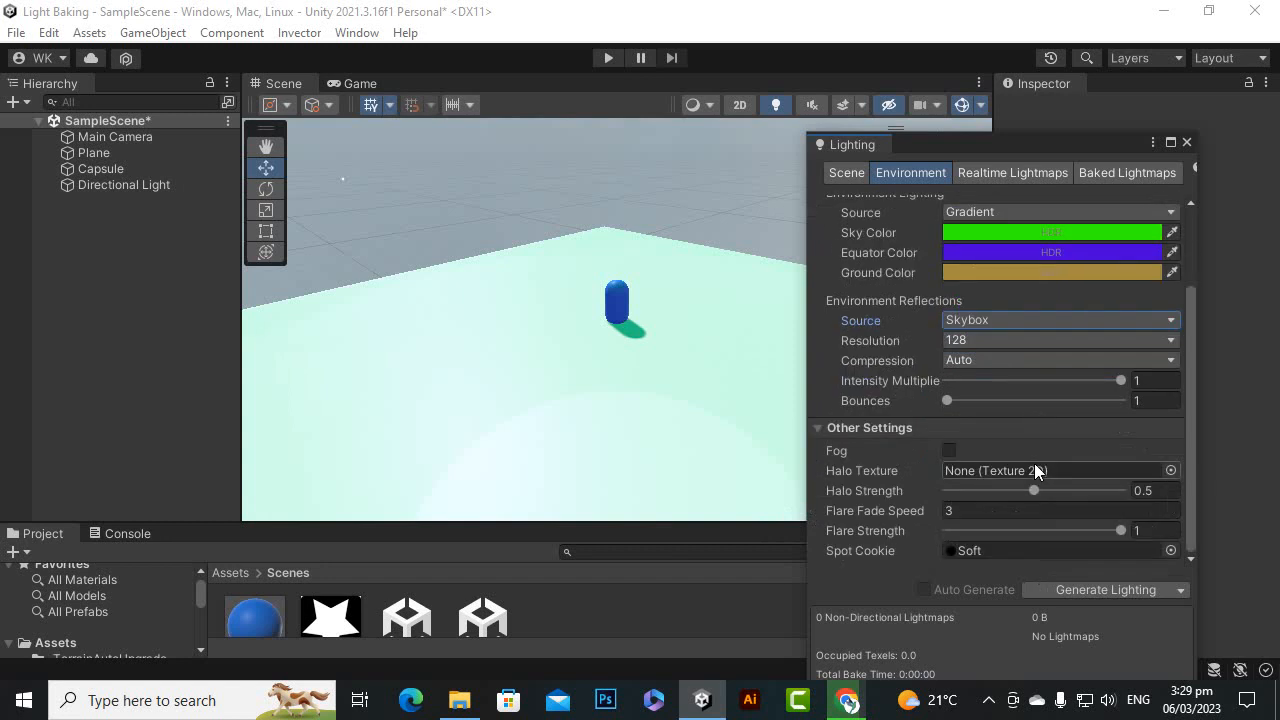
pyautogui.scroll(3, 1034, 463)
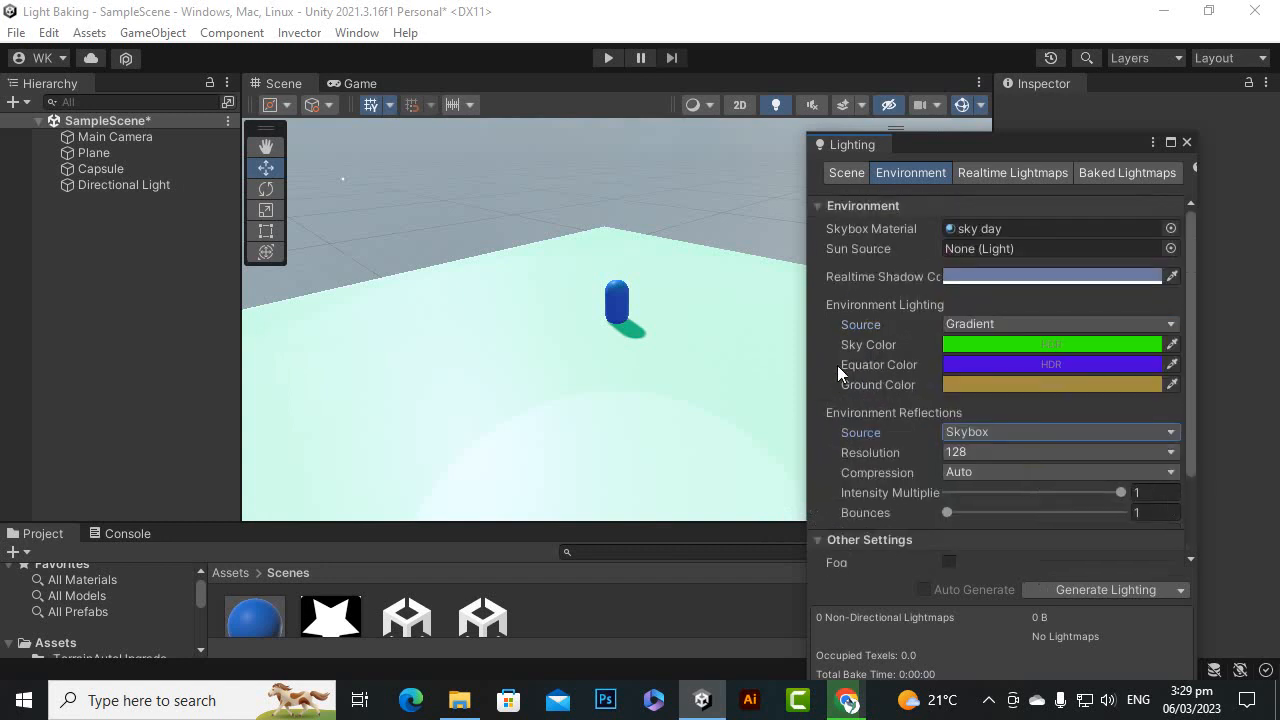
pyautogui.click(1188, 143)
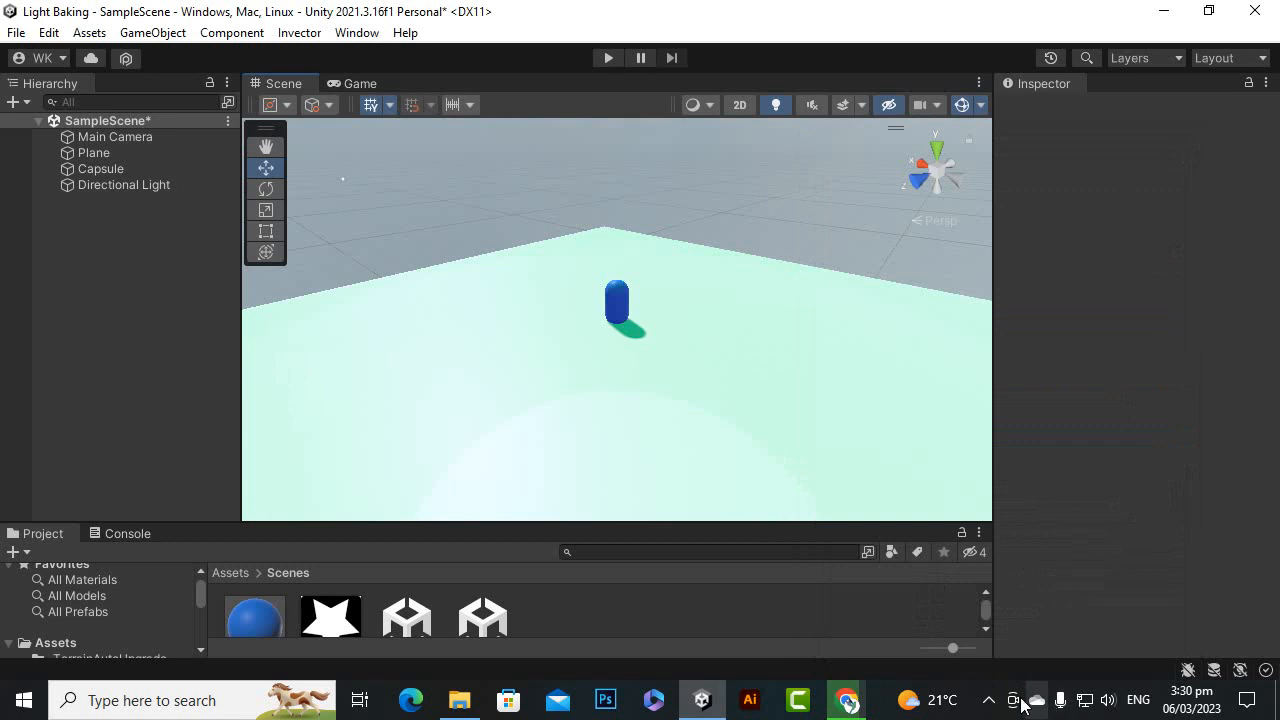